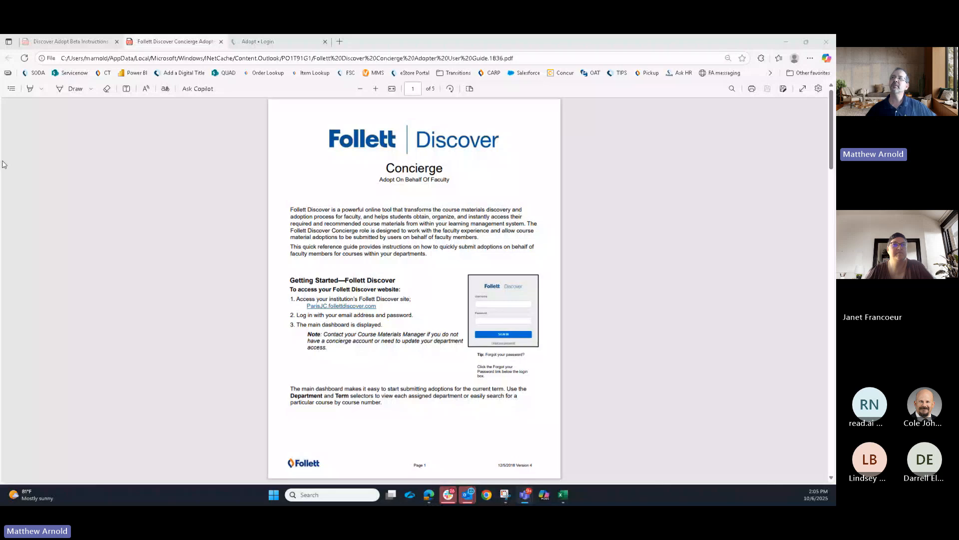
# Step: Log in to the Paris Junior College Adopt site with the account email and password, choosing the Concierge role
pyautogui.click(292, 41)
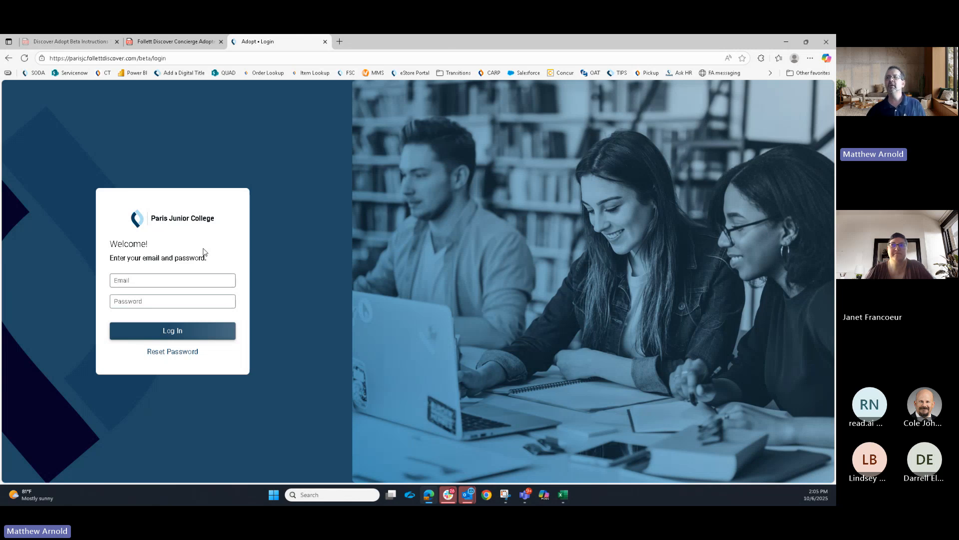
pyautogui.click(202, 281)
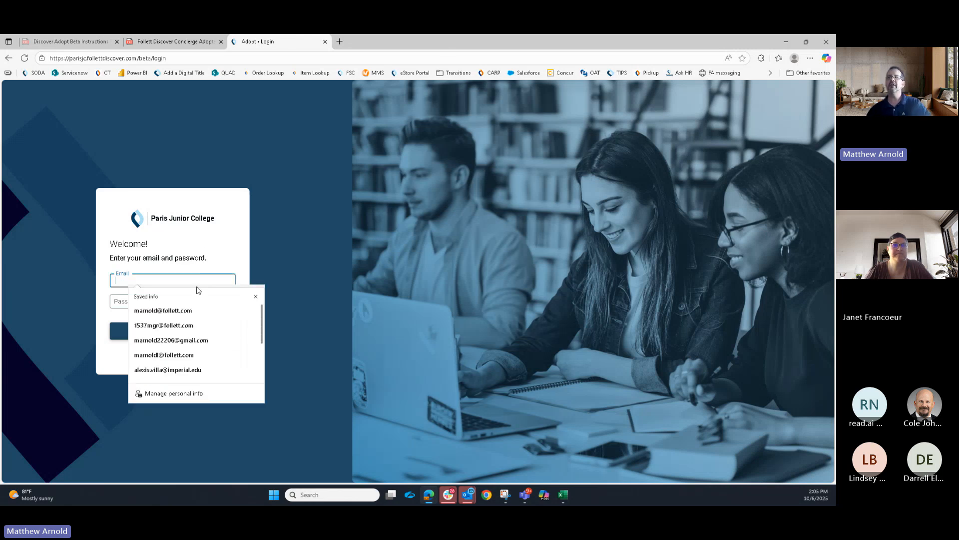
pyautogui.click(190, 310)
pyautogui.click(170, 299)
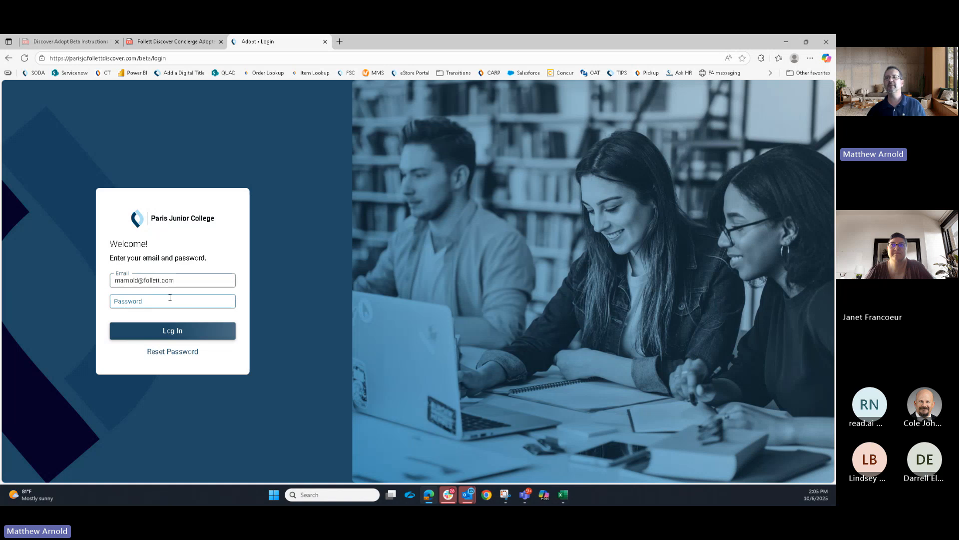
pyautogui.write('••••••••••')
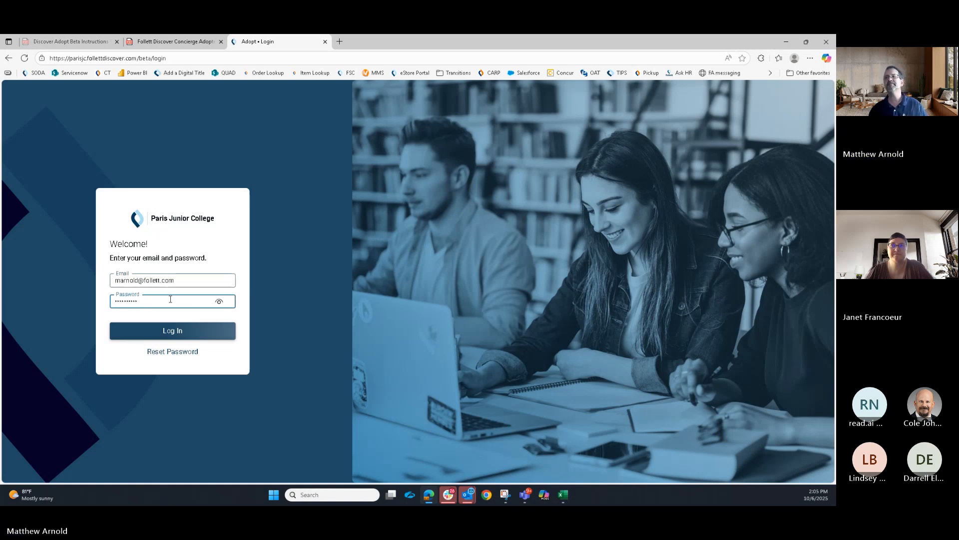
pyautogui.press('Return')
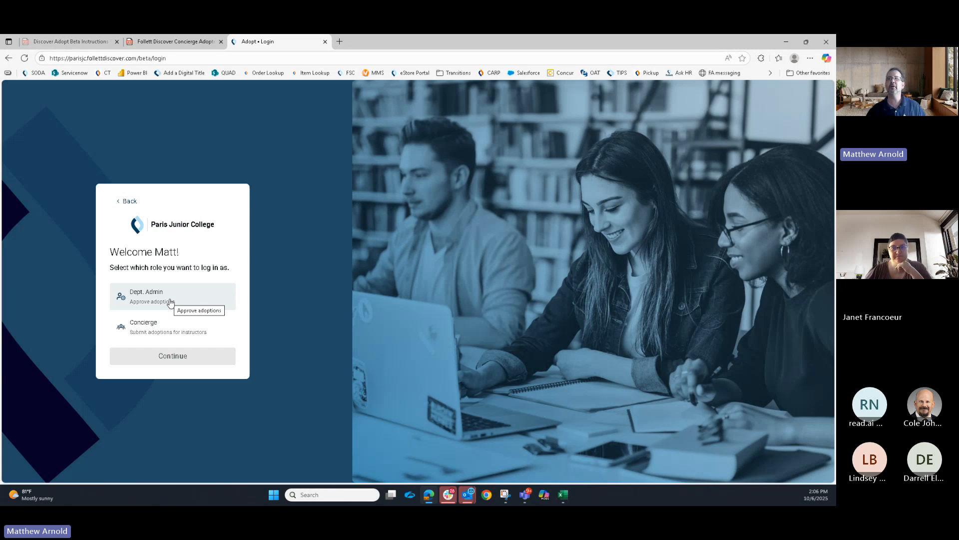
pyautogui.click(184, 335)
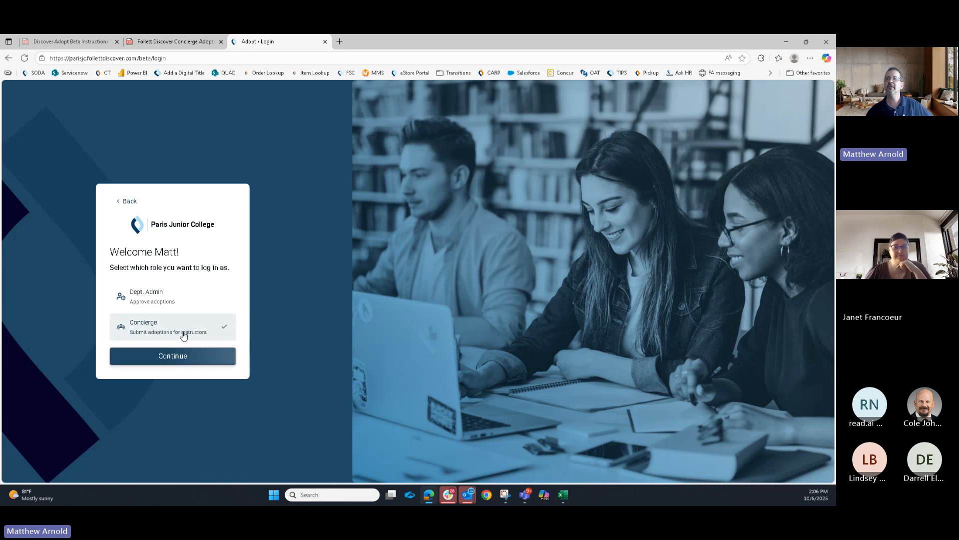
pyautogui.click(187, 360)
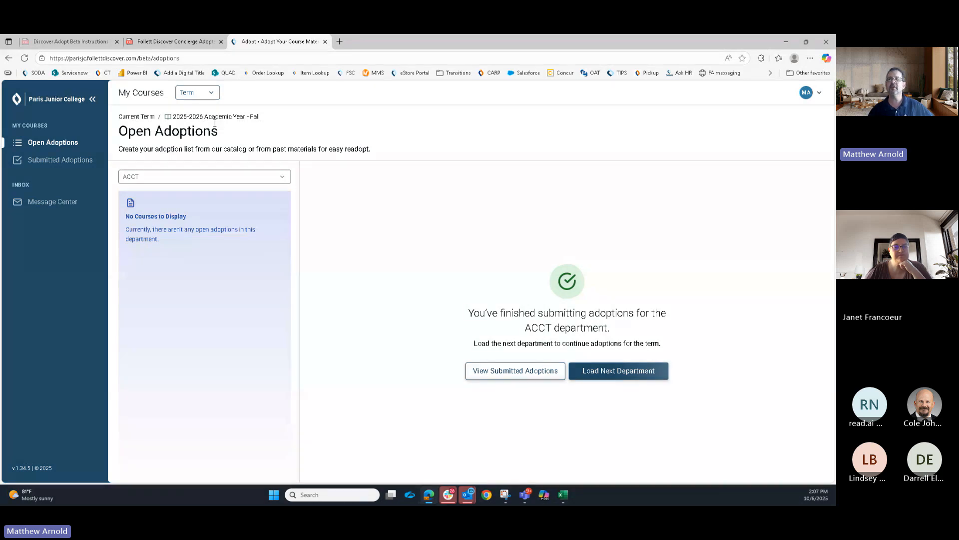
# Step: Select the 2025-2026 Academic Year - Fall term and the ACCT department for the open adoptions
pyautogui.click(215, 97)
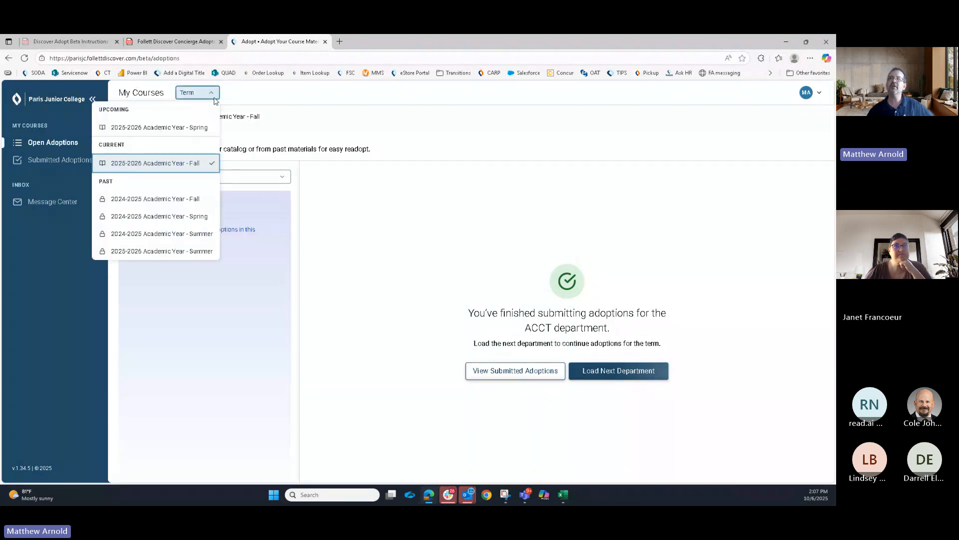
pyautogui.click(159, 163)
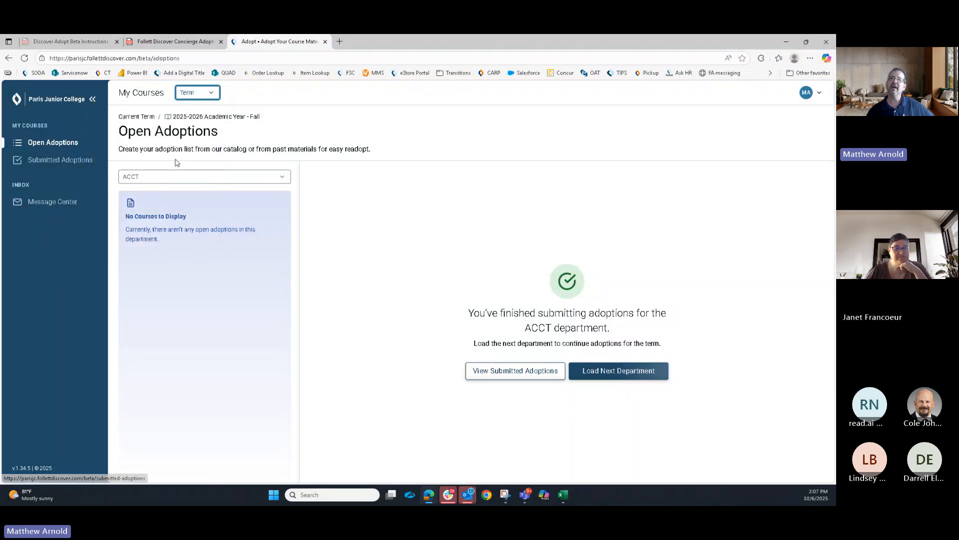
pyautogui.click(282, 178)
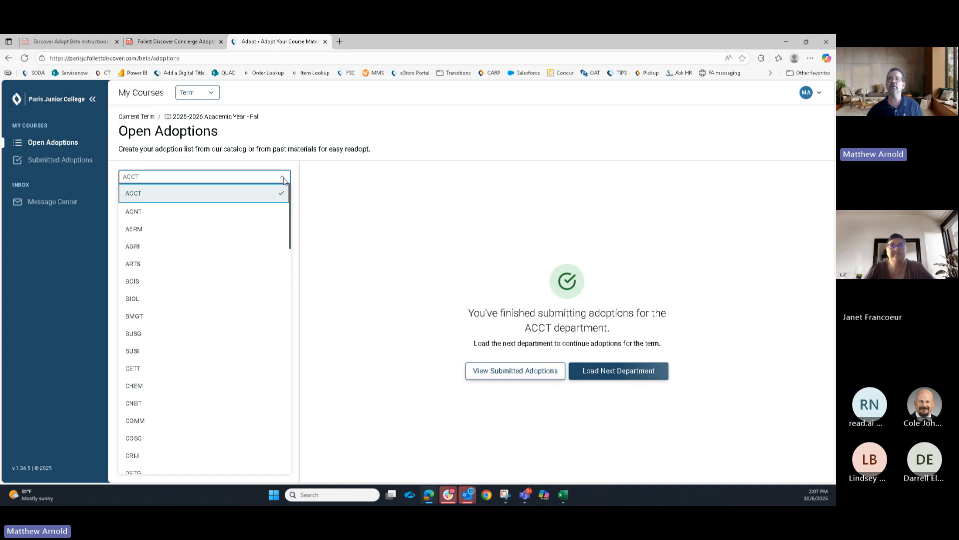
pyautogui.click(143, 198)
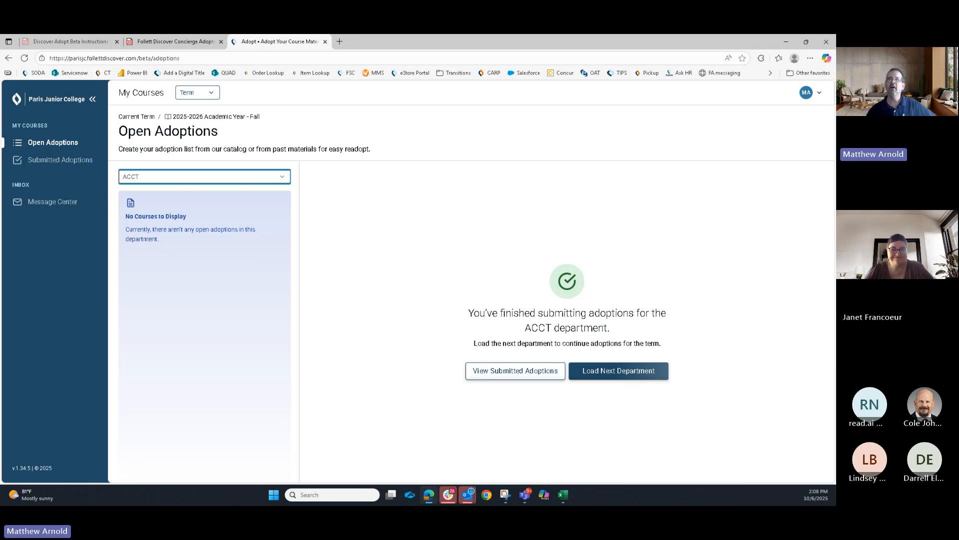
# Step: View the submitted adoptions for Principles of Managerial Accounting and Principles of Financial Accounting
pyautogui.click(51, 160)
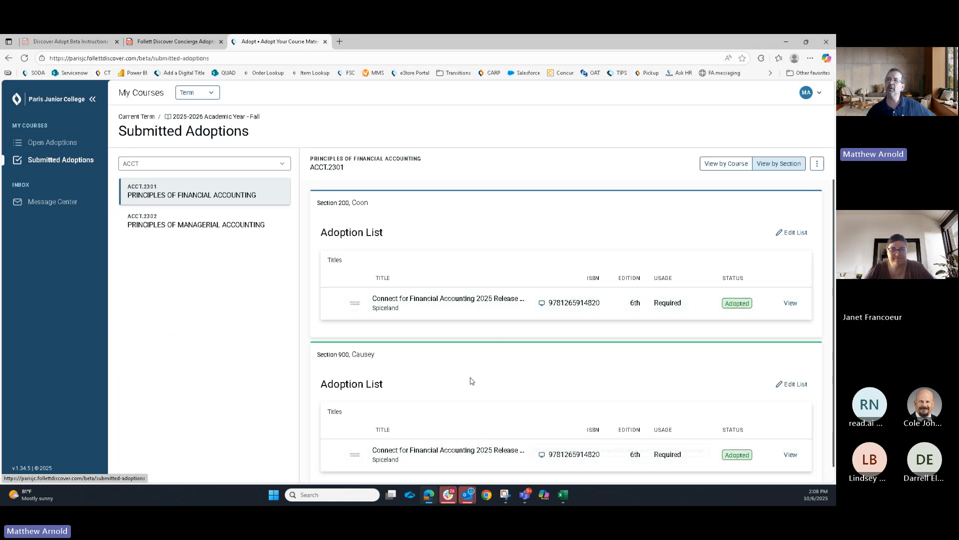
pyautogui.click(194, 229)
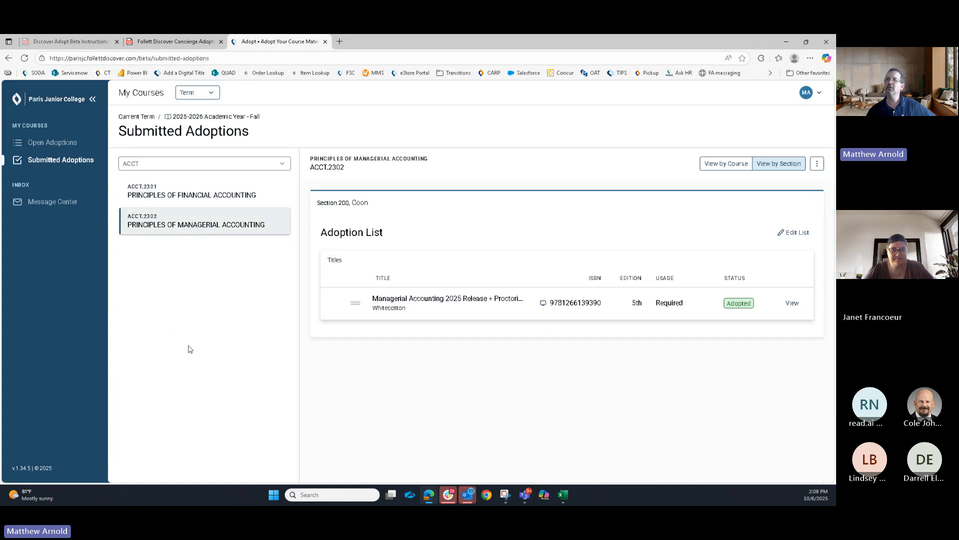
pyautogui.click(203, 200)
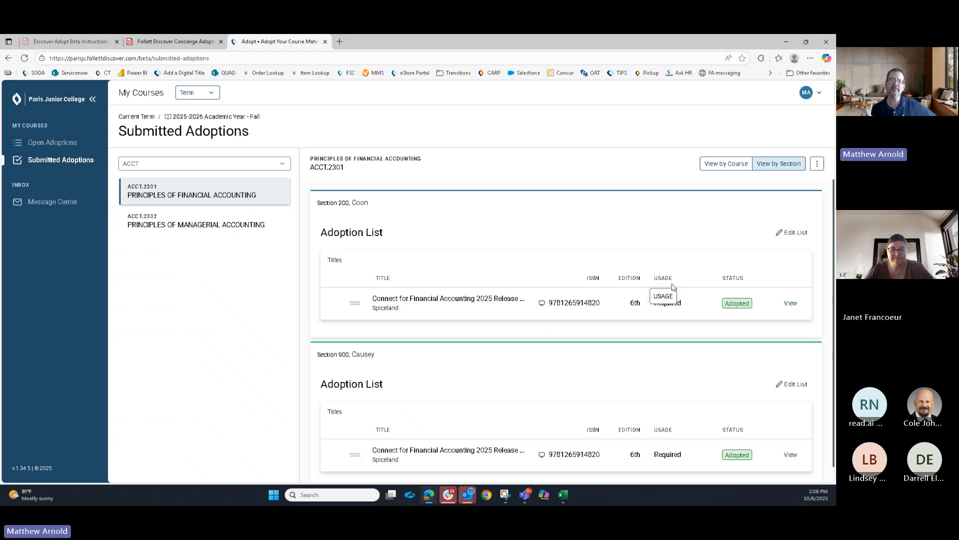
# Step: Open the Section 200 adoption list of ACCT.2301 for editing and view its past adoption suggestions
pyautogui.click(795, 233)
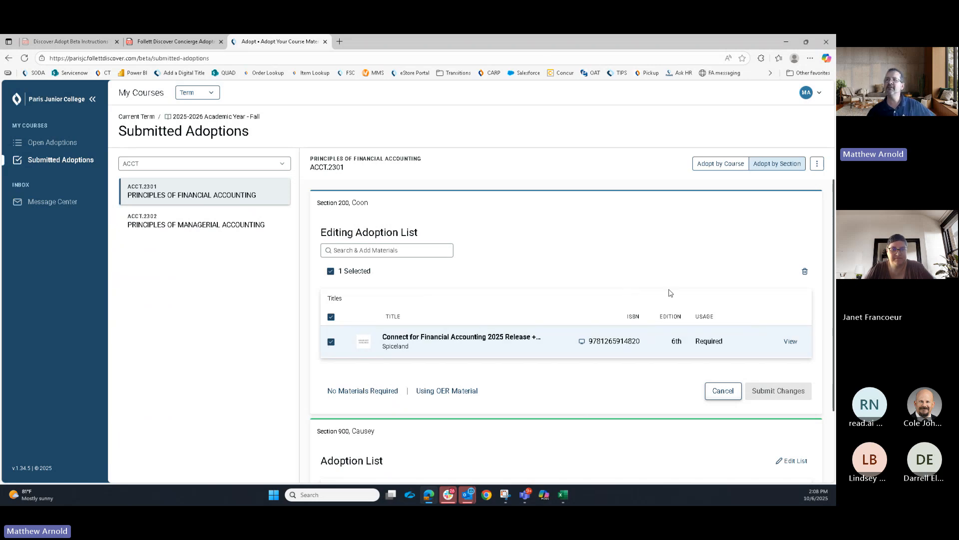
pyautogui.click(353, 253)
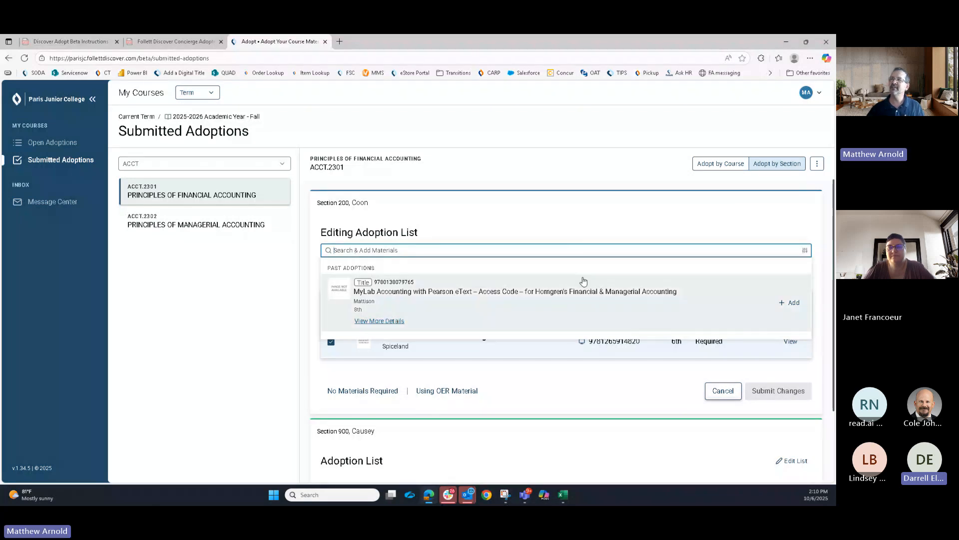
pyautogui.click(665, 232)
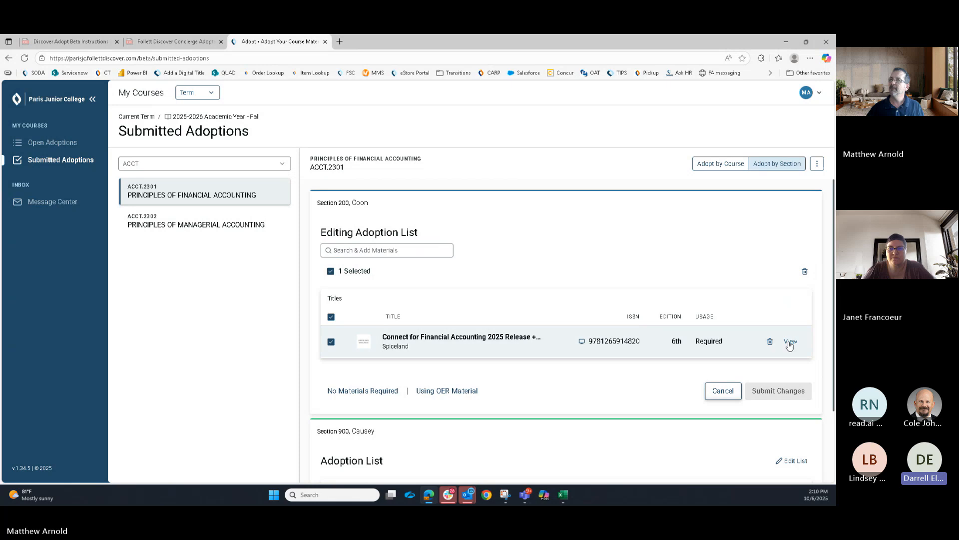
# Step: Expand and review the details of the Connect for Financial Accounting title in Section 200
pyautogui.scroll(-1, 799, 341)
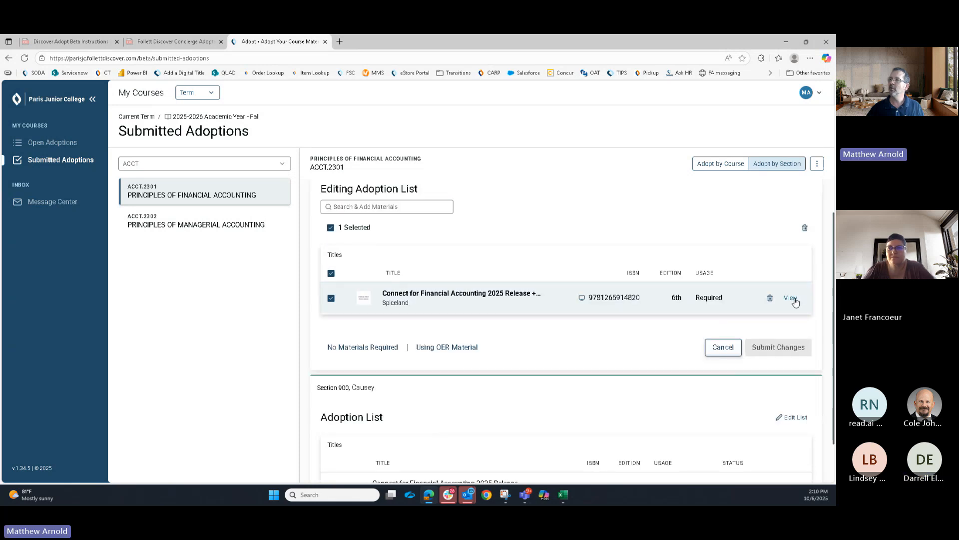
pyautogui.click(793, 299)
pyautogui.scroll(-1, 796, 302)
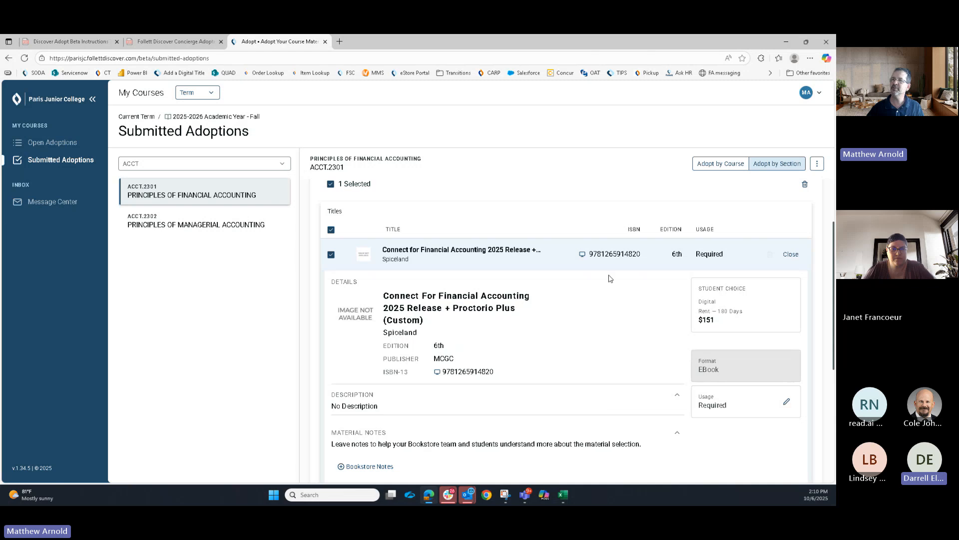
pyautogui.scroll(-1, 472, 363)
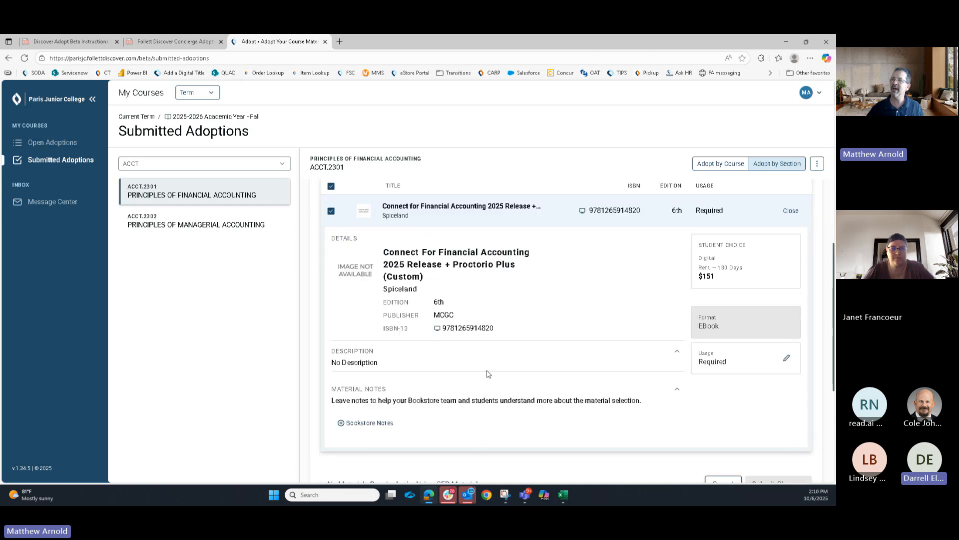
# Step: View the blank bookstore note form for Section 200, dismiss it without sending, and collapse the title's details
pyautogui.click(344, 424)
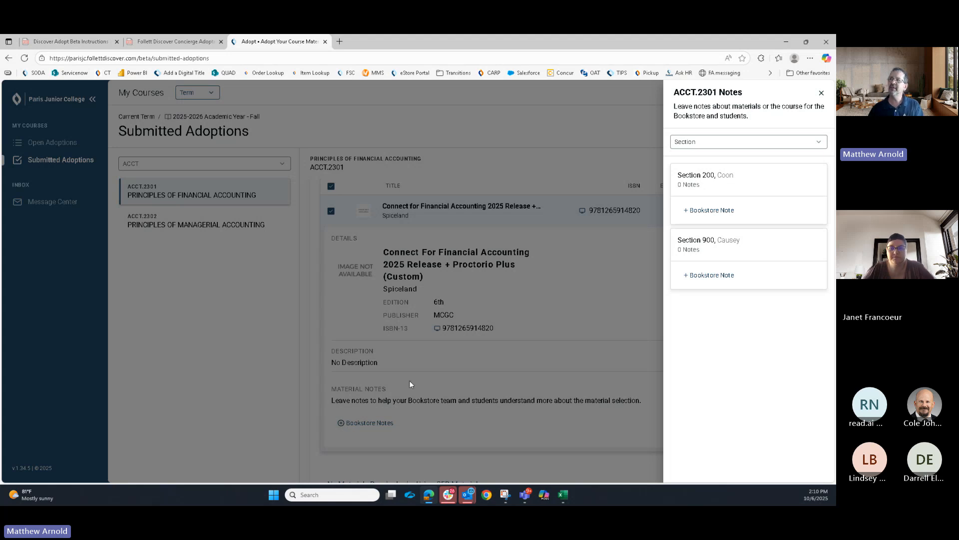
pyautogui.click(719, 212)
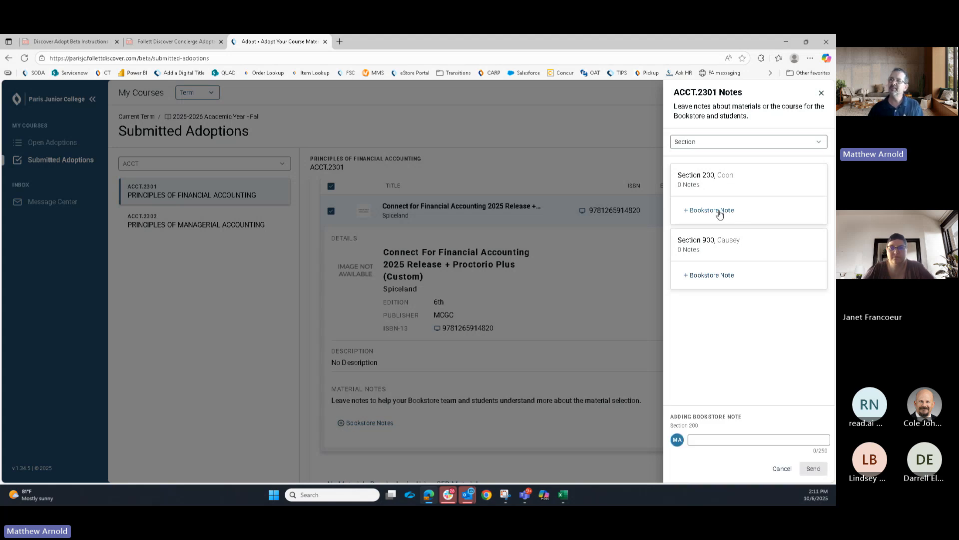
pyautogui.click(710, 441)
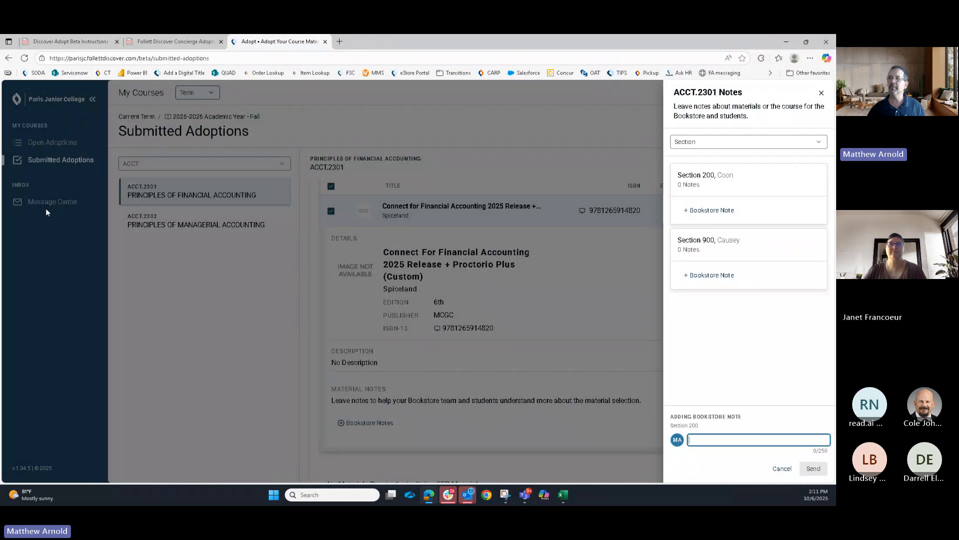
pyautogui.click(174, 257)
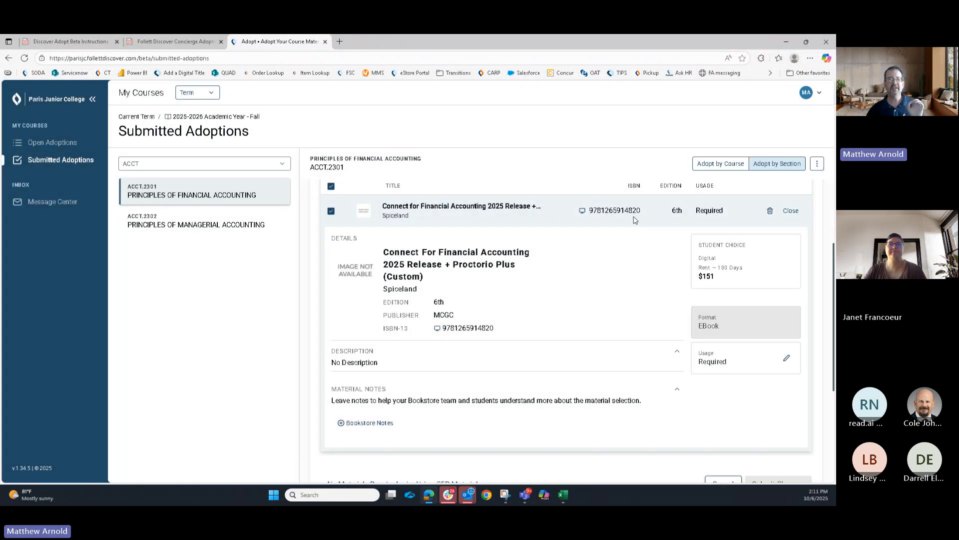
pyautogui.click(786, 211)
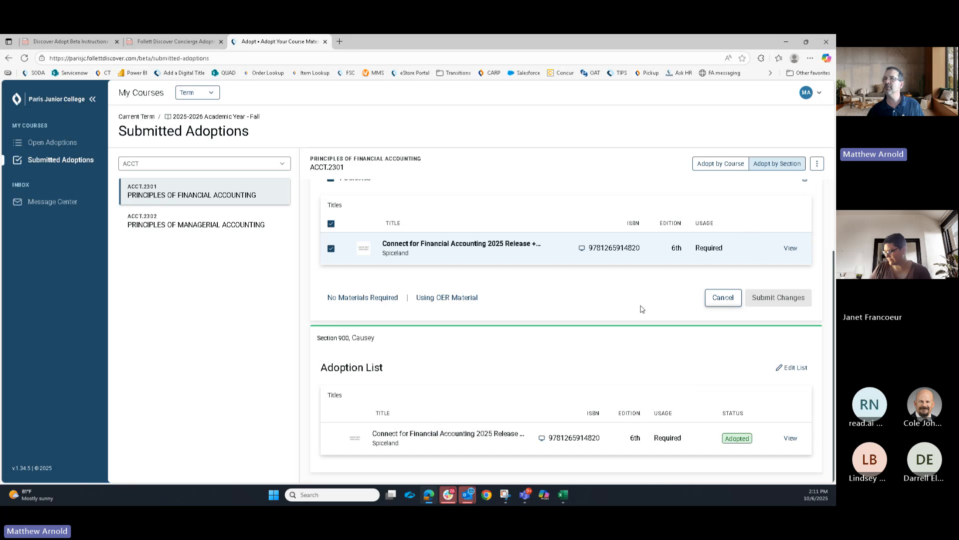
# Step: Search the Section 200 materials for "asldah" and view the missing-material request form in the Classic experience
pyautogui.scroll(2, 642, 307)
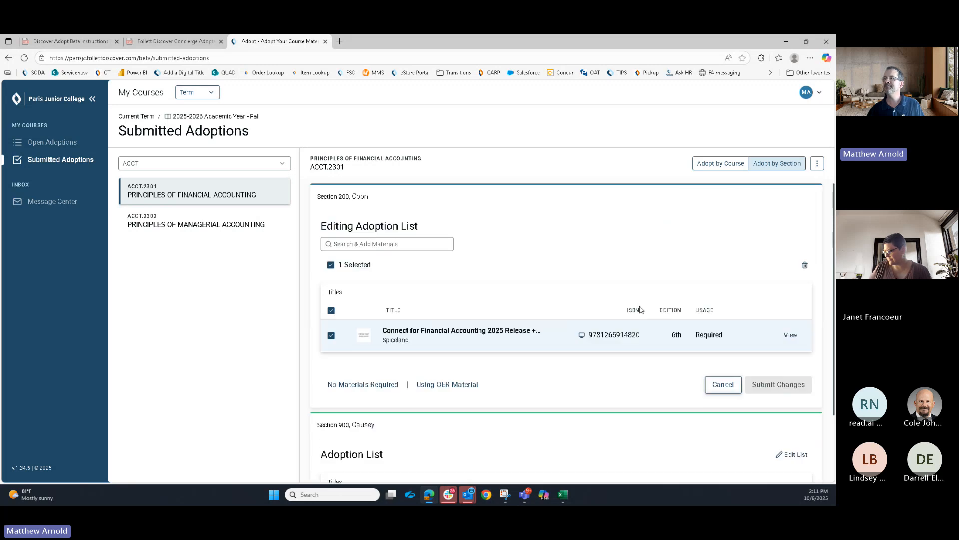
pyautogui.click(422, 244)
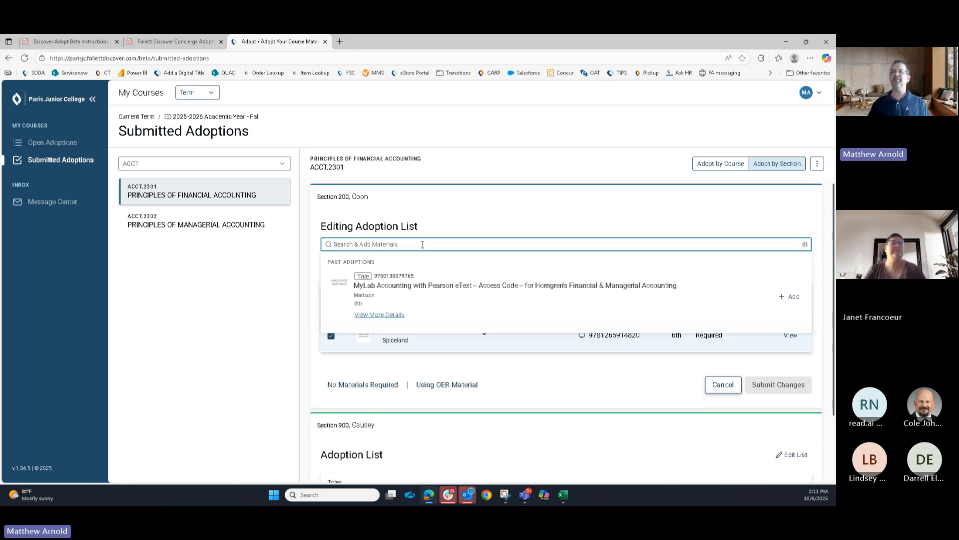
pyautogui.write('asldah')
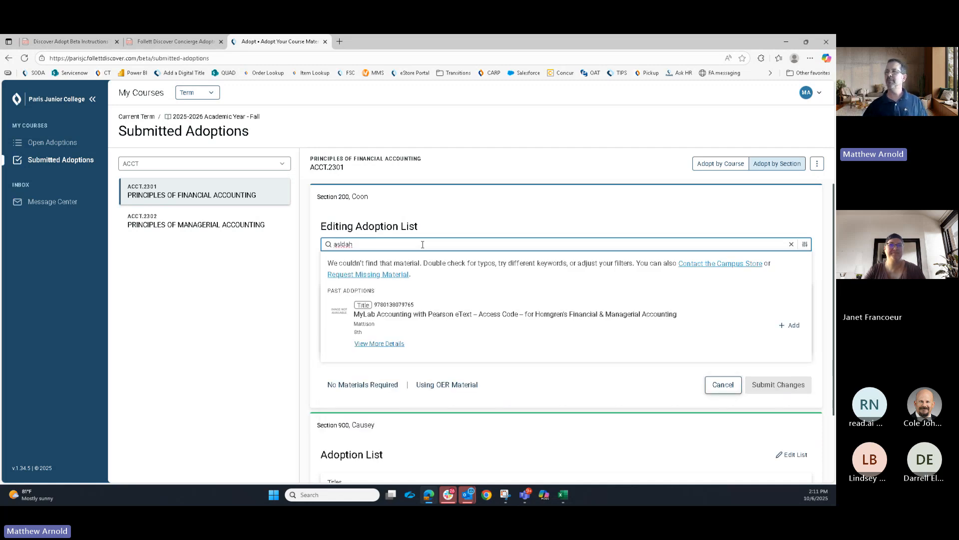
pyautogui.click(368, 274)
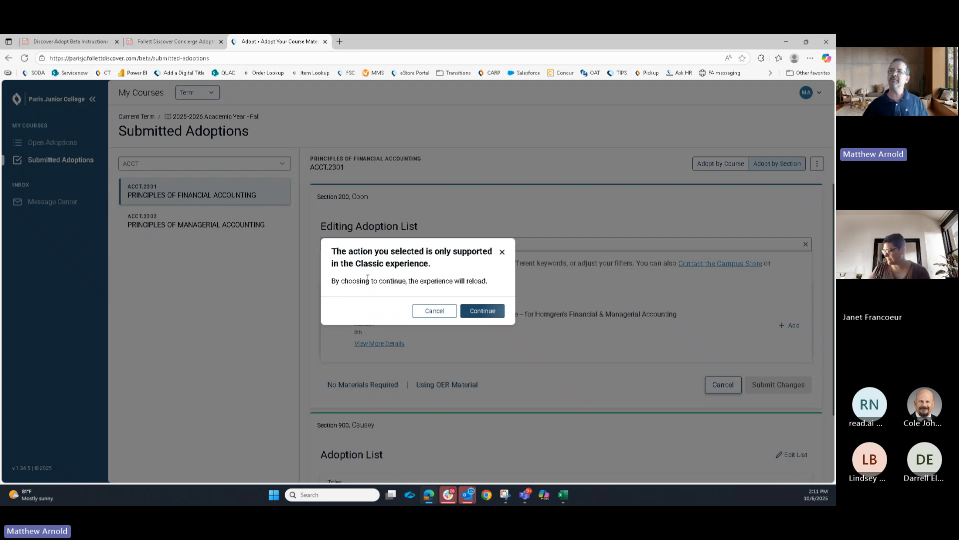
pyautogui.click(489, 313)
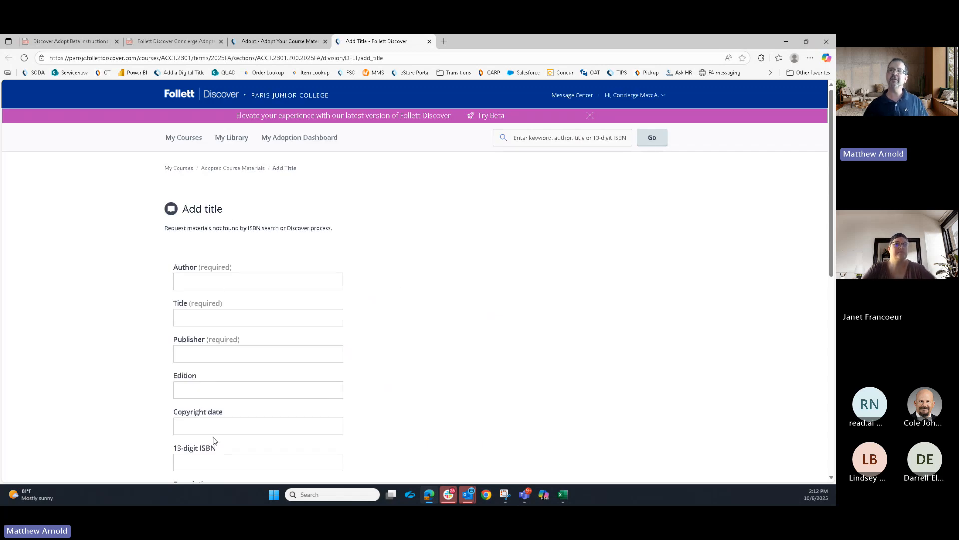
pyautogui.scroll(-1, 242, 403)
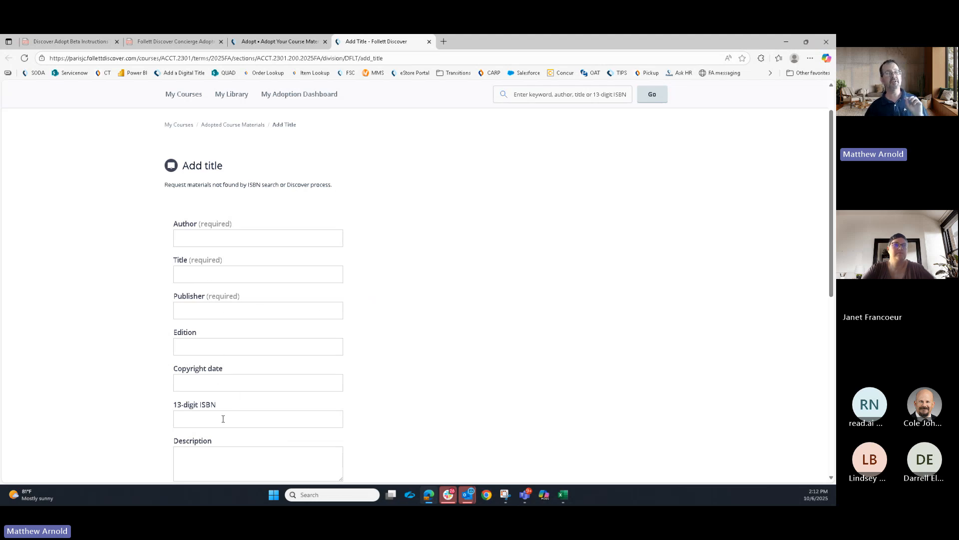
pyautogui.scroll(-1, 234, 453)
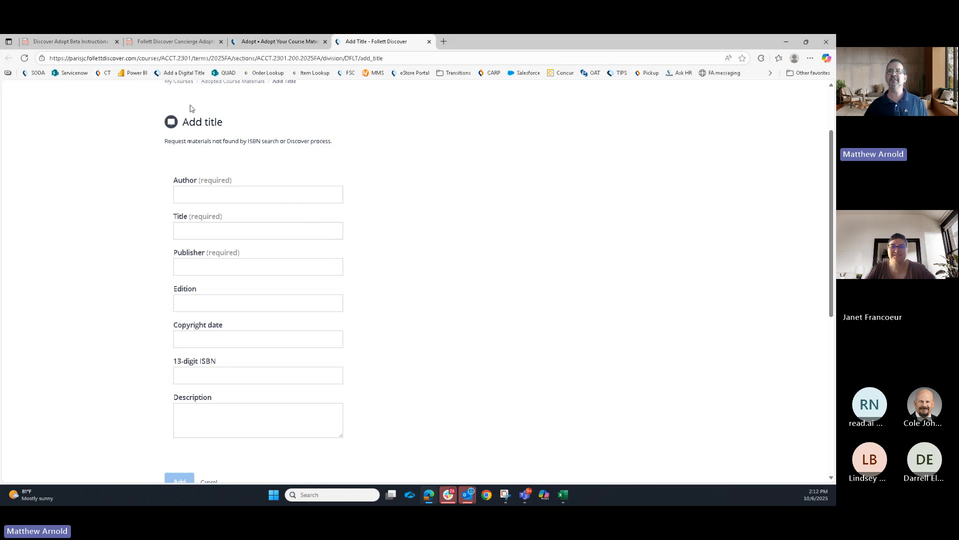
# Step: Return to the submitted adoptions, dismiss the material search results and switch ACCT.2301 to the by-course view
pyautogui.click(268, 44)
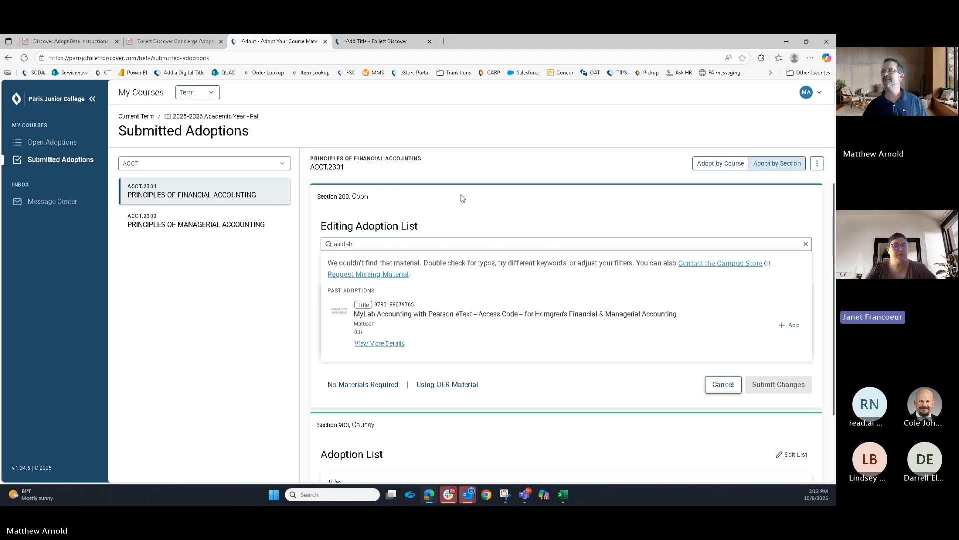
pyautogui.click(472, 209)
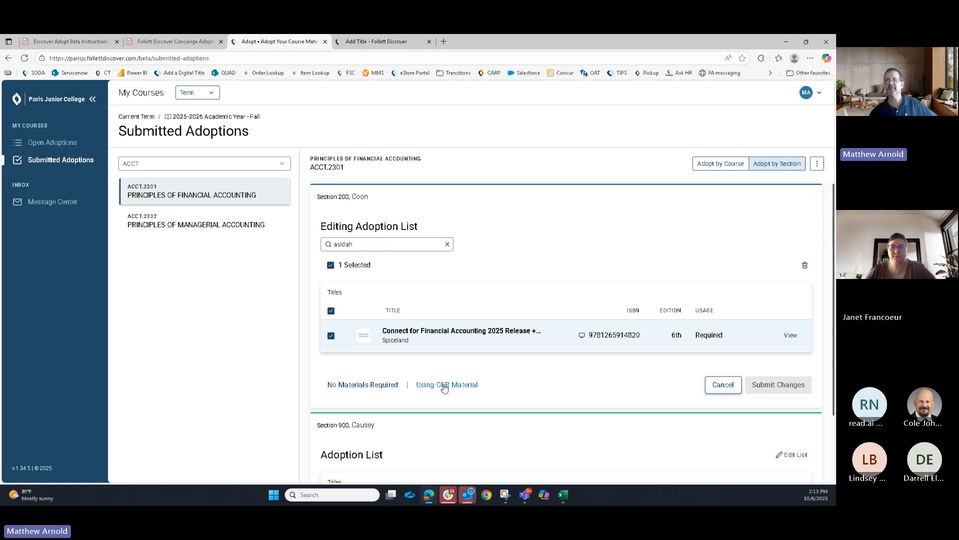
pyautogui.click(727, 168)
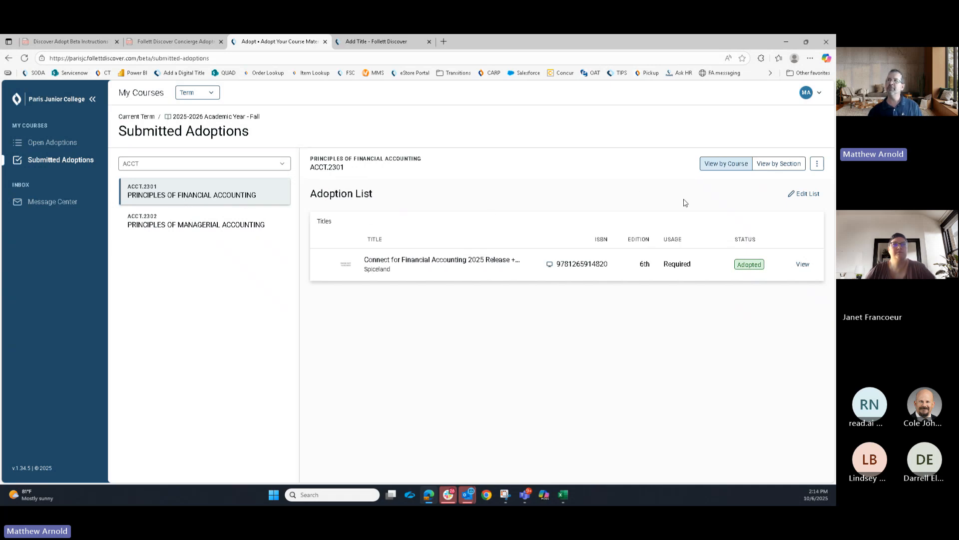
# Step: Open the ACCT.2301 adoption list for editing, first for the whole course and again for Section 200 in the by-section view
pyautogui.click(802, 194)
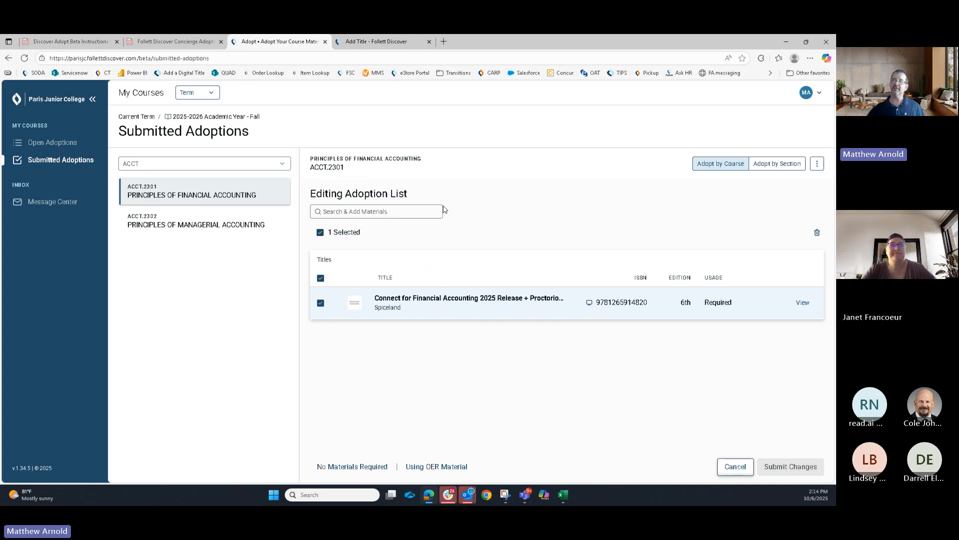
pyautogui.click(792, 168)
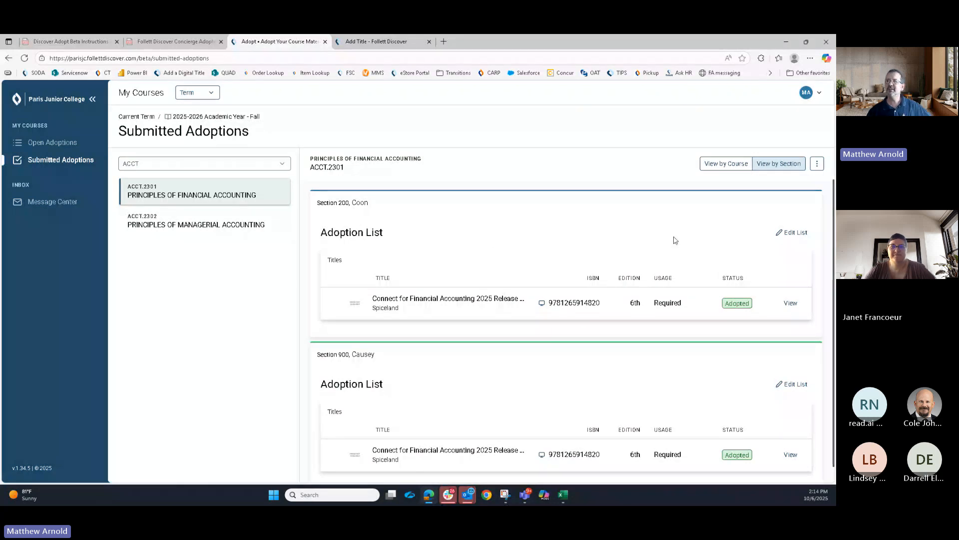
pyautogui.click(790, 233)
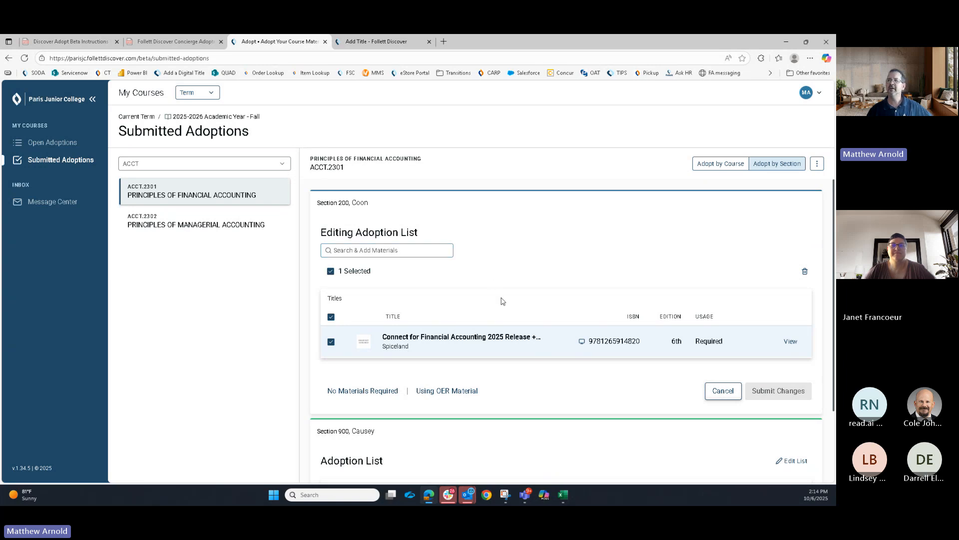
pyautogui.scroll(-1, 501, 300)
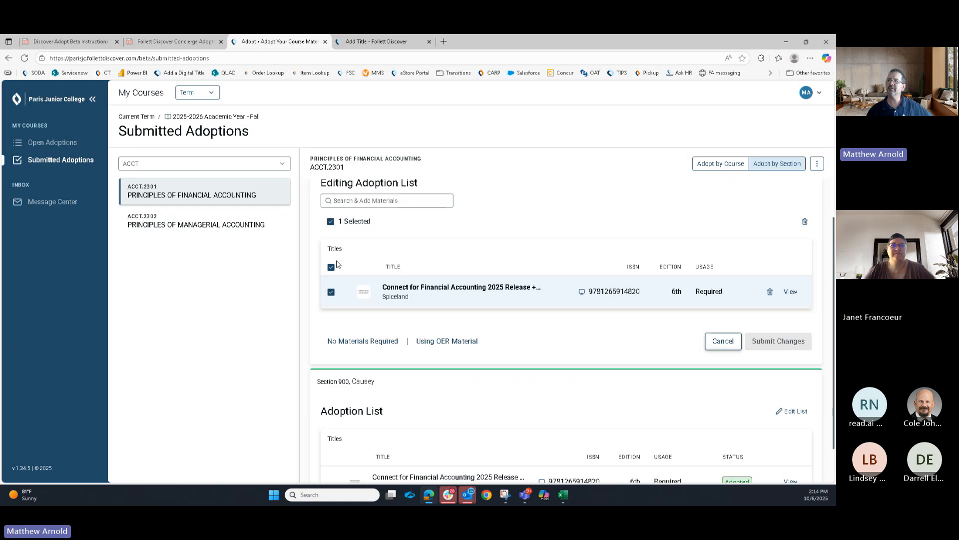
pyautogui.scroll(1, 711, 232)
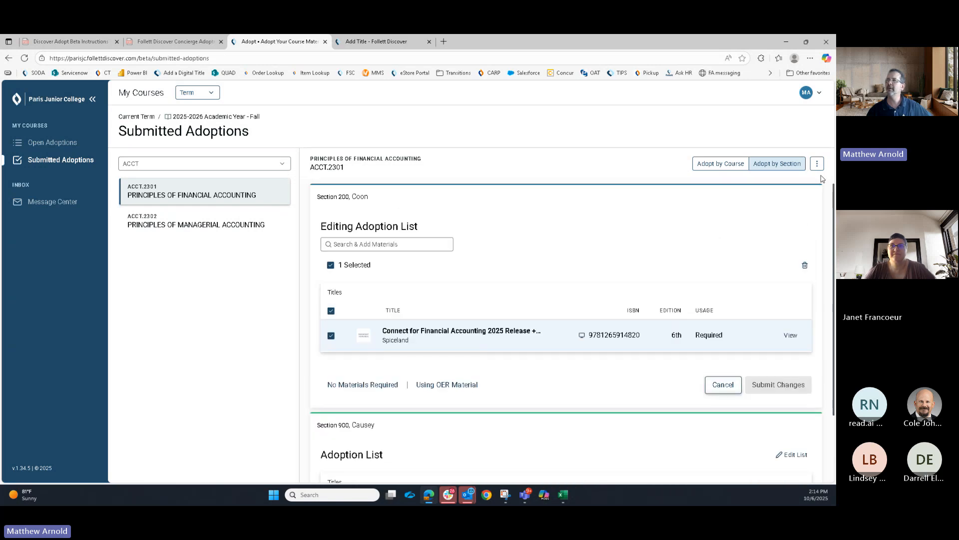
# Step: View the blank Add Custom Content form for ACCT.2301, including its link field, and dismiss it without adding anything
pyautogui.click(817, 163)
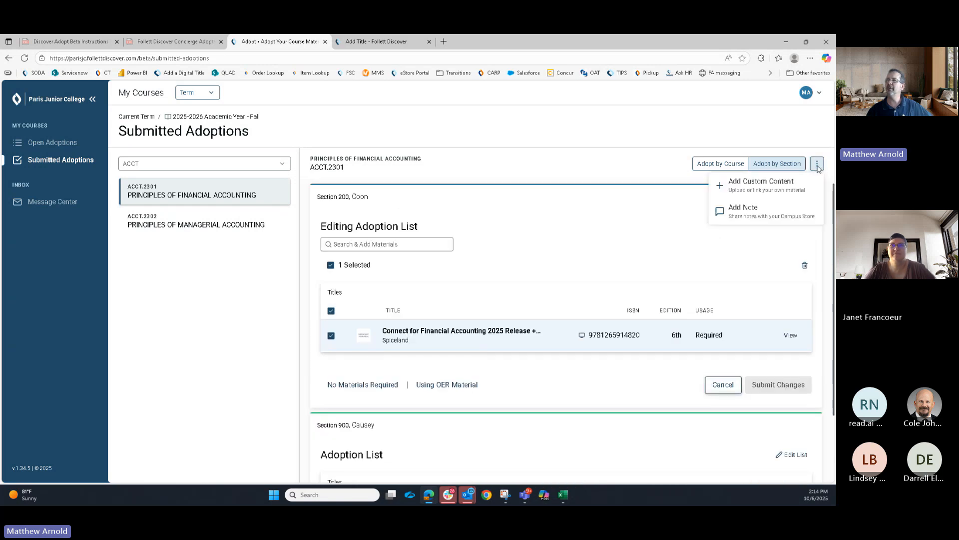
pyautogui.click(738, 191)
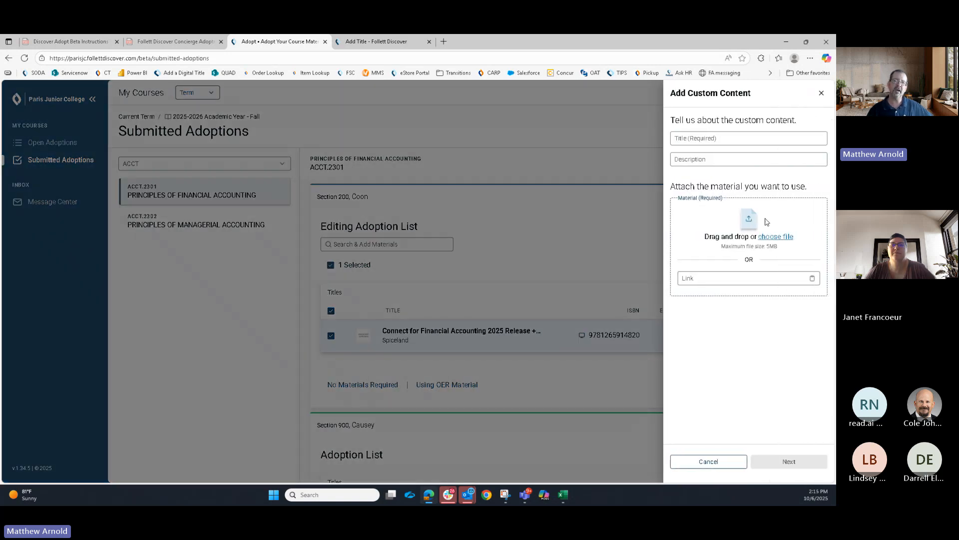
pyautogui.click(721, 279)
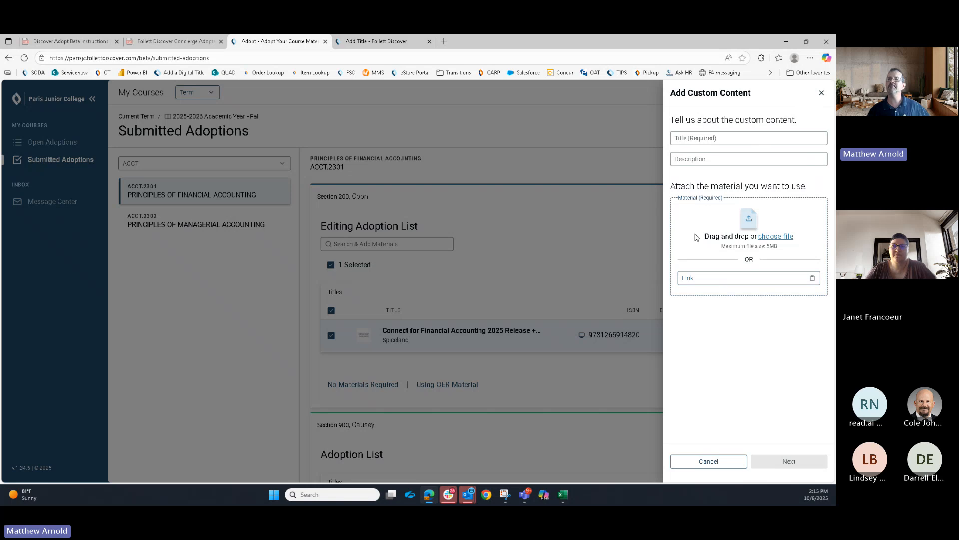
pyautogui.click(271, 268)
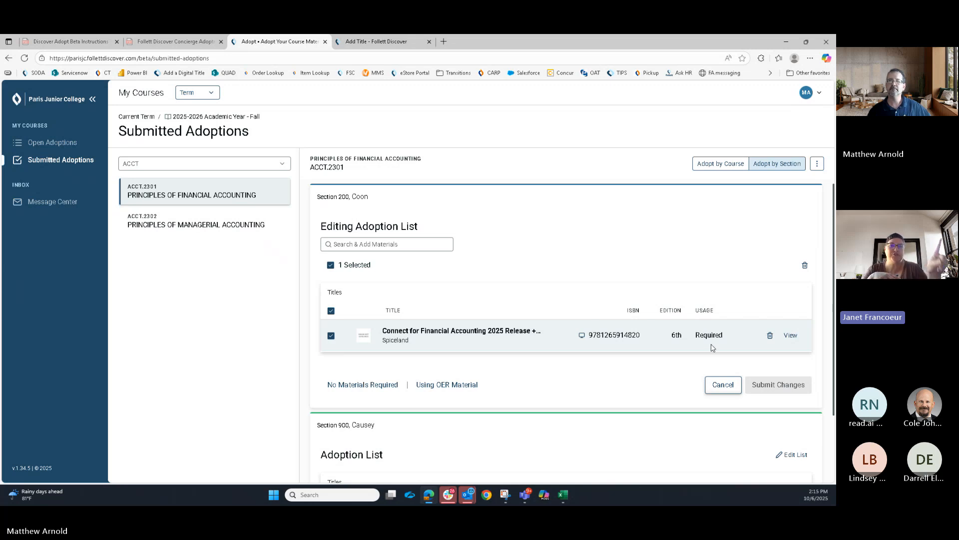
# Step: Expand the Connect for Financial Accounting title in Section 200's editable list and review its details, usage and material notes
pyautogui.click(790, 336)
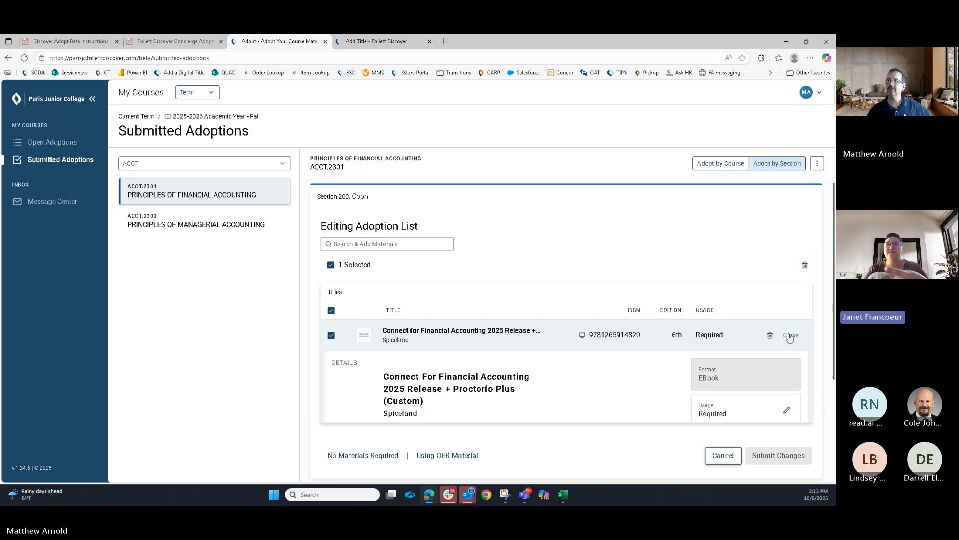
pyautogui.scroll(-1, 657, 386)
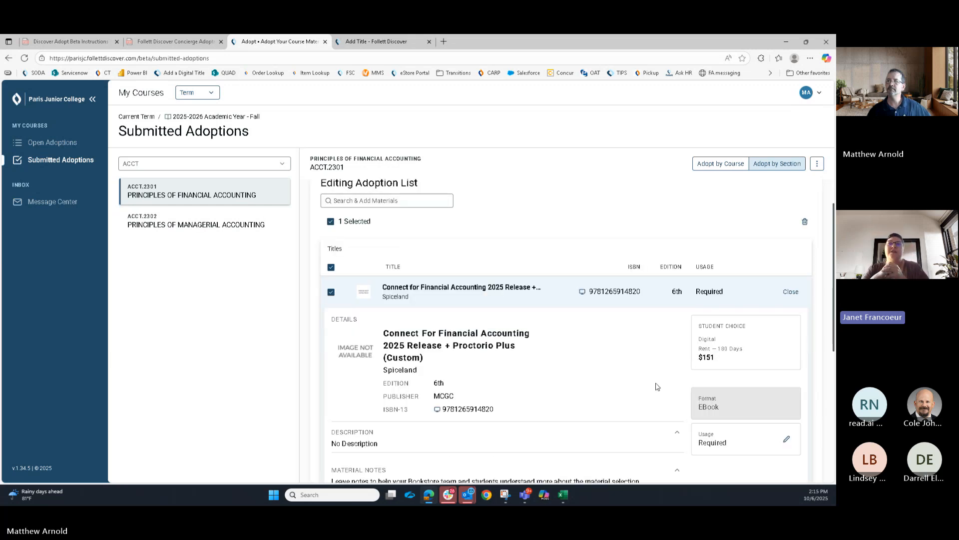
pyautogui.scroll(-1, 657, 386)
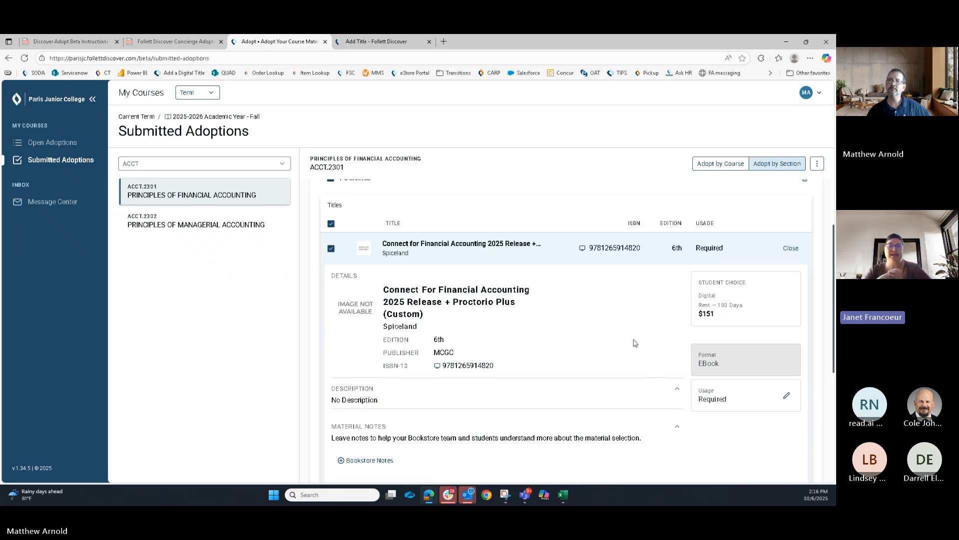
pyautogui.scroll(1, 635, 343)
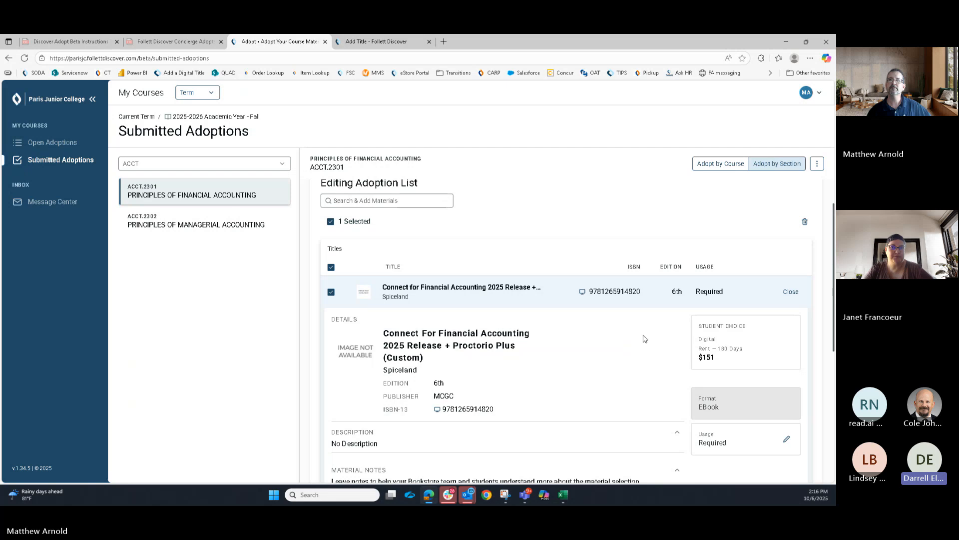
# Step: Switch from the beta to the Classic experience and open My Adoption Dashboard
pyautogui.click(820, 93)
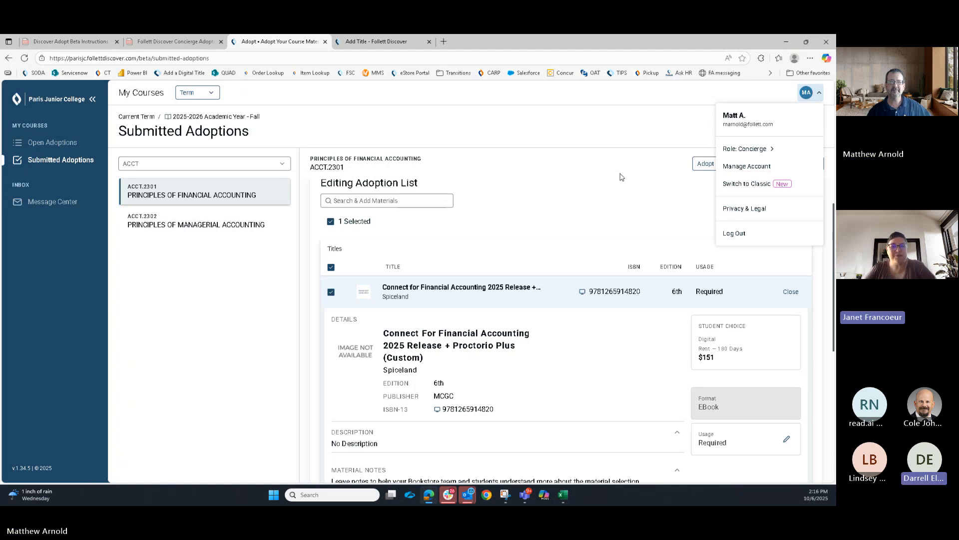
pyautogui.click(763, 185)
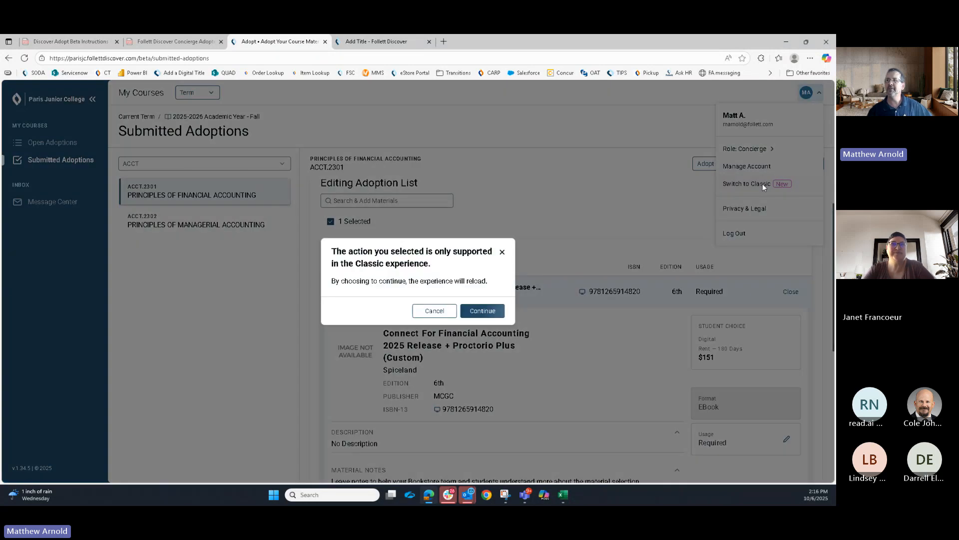
pyautogui.click(480, 315)
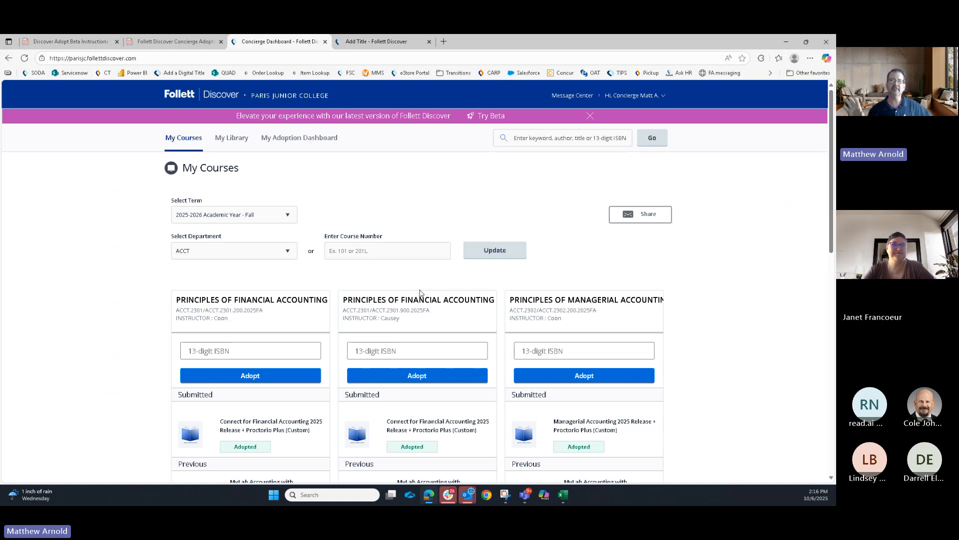
pyautogui.click(309, 144)
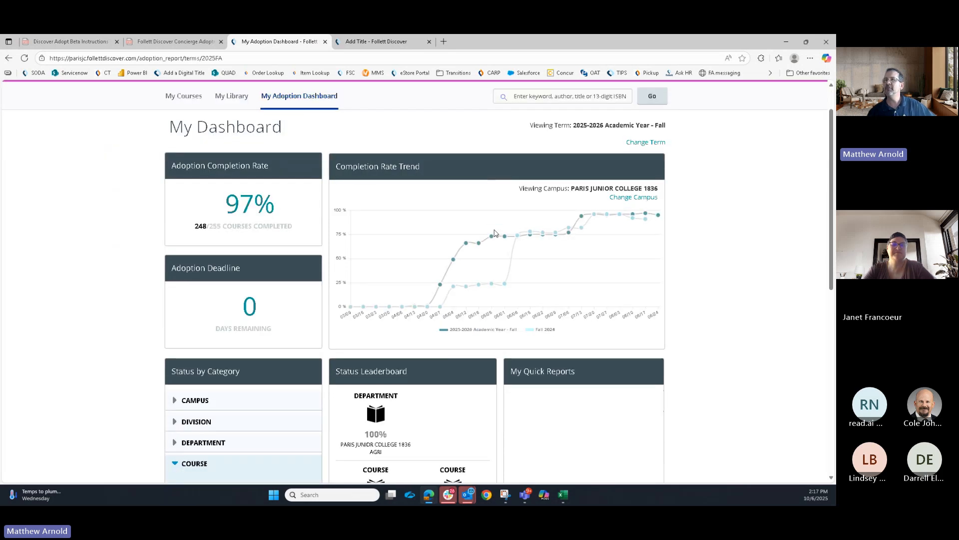
# Step: Generate the dashboard's Section Compliance report for all campuses, all departments and all courses
pyautogui.scroll(-5, 494, 228)
pyautogui.scroll(-1, 495, 233)
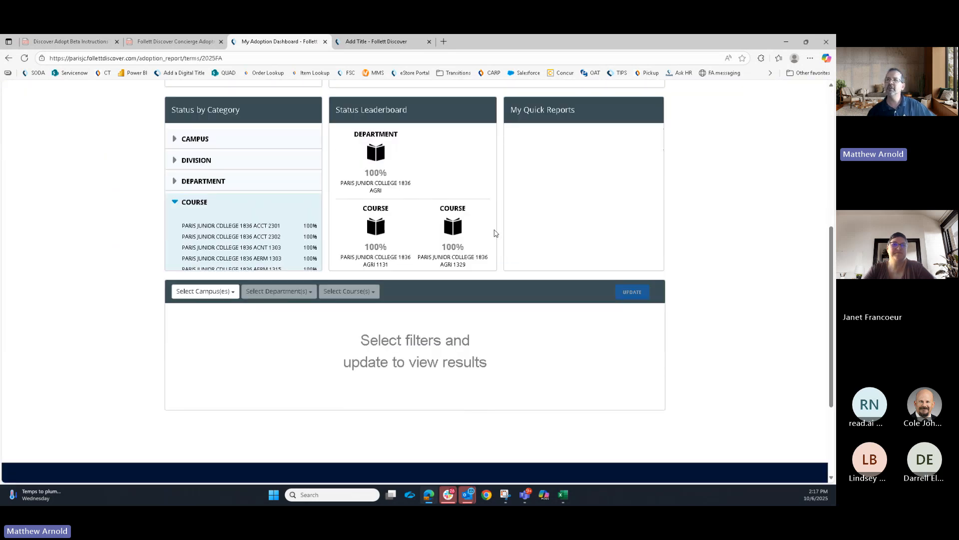
pyautogui.click(231, 298)
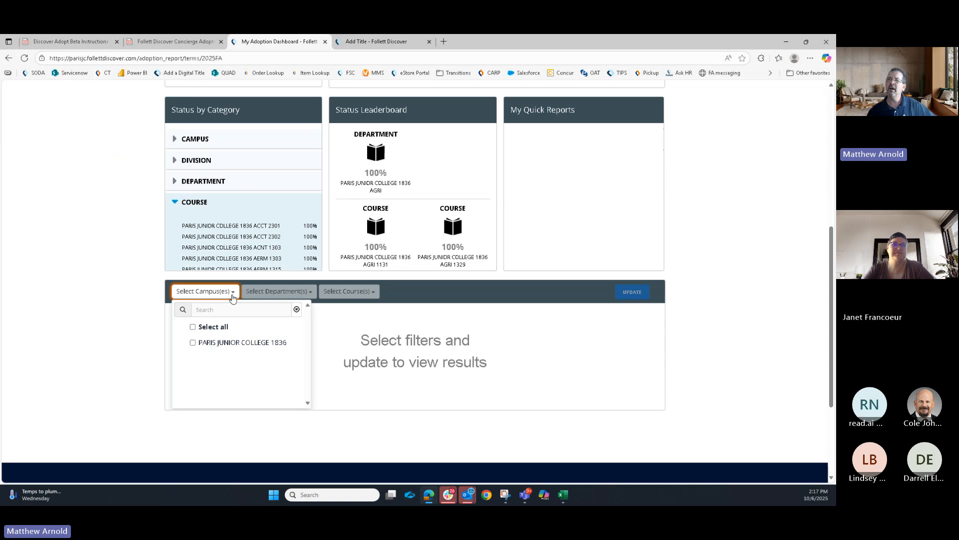
pyautogui.click(200, 327)
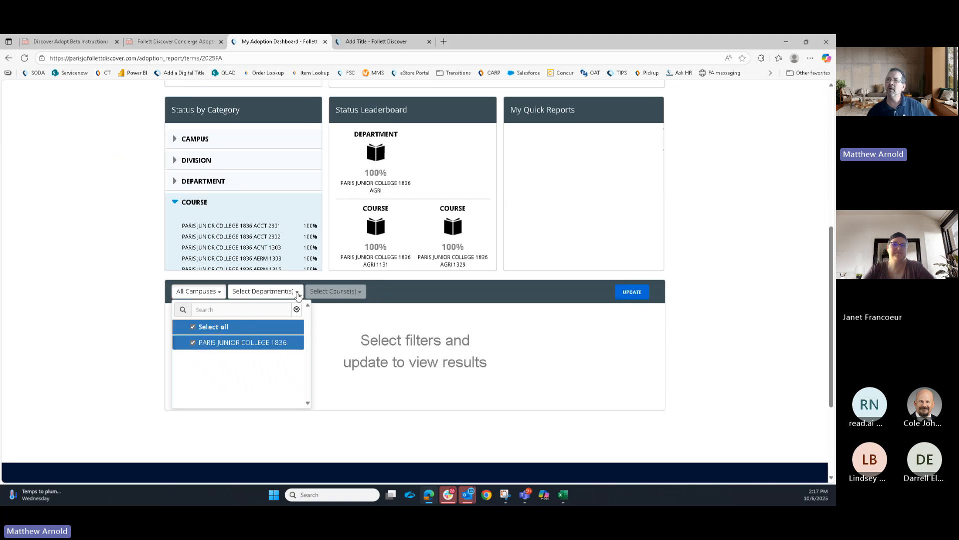
pyautogui.click(296, 293)
pyautogui.click(249, 327)
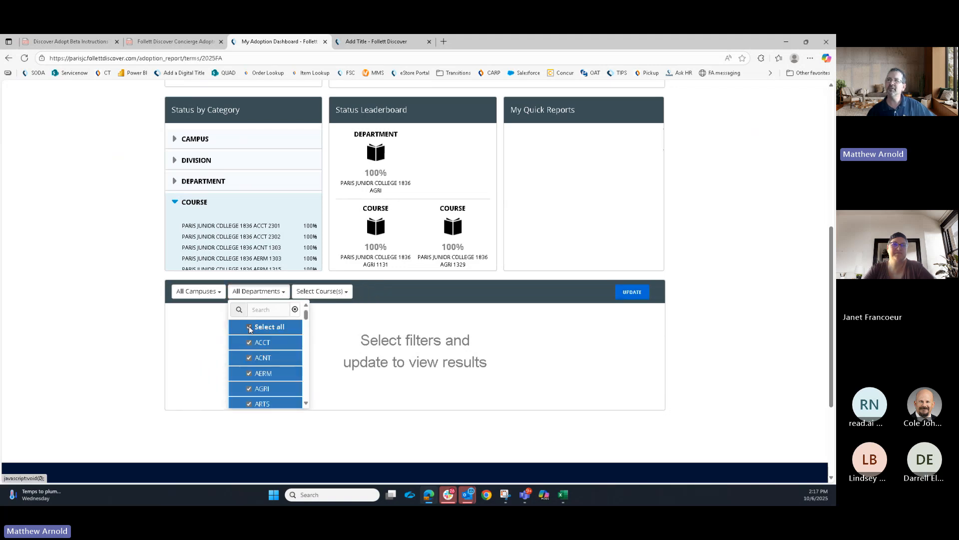
pyautogui.click(349, 293)
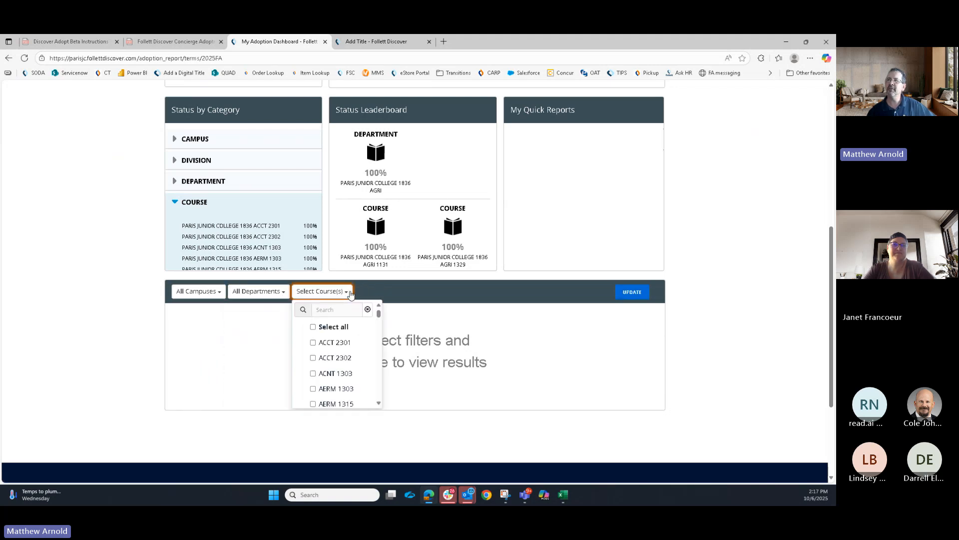
pyautogui.click(314, 327)
pyautogui.click(633, 294)
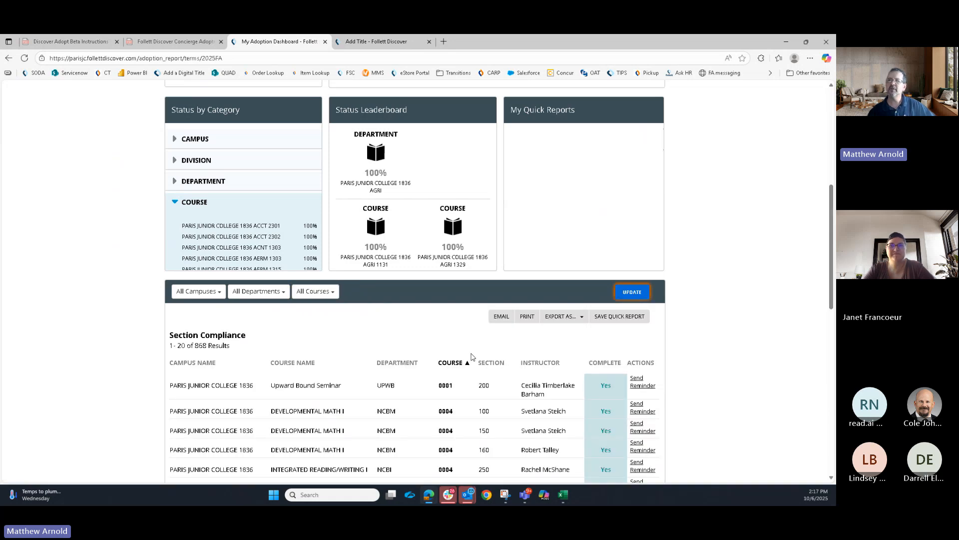
# Step: Sort the Section Compliance report by completion with incomplete sections first and review the listed sections
pyautogui.scroll(-3, 471, 357)
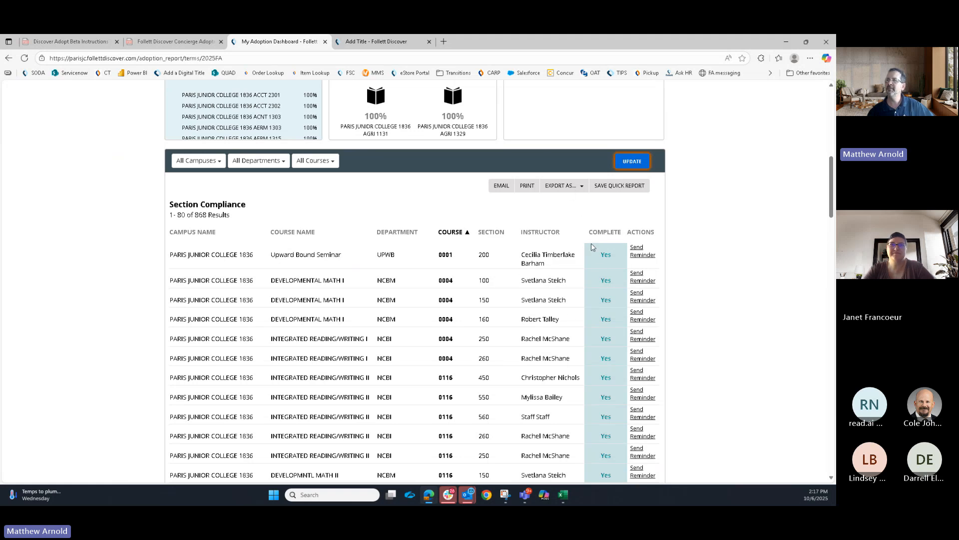
pyautogui.click(613, 233)
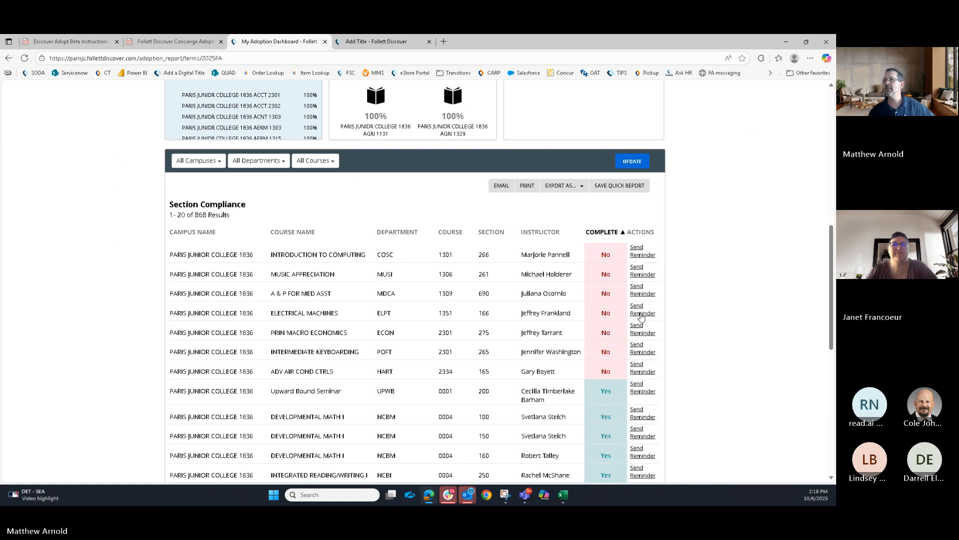
pyautogui.scroll(-1, 554, 305)
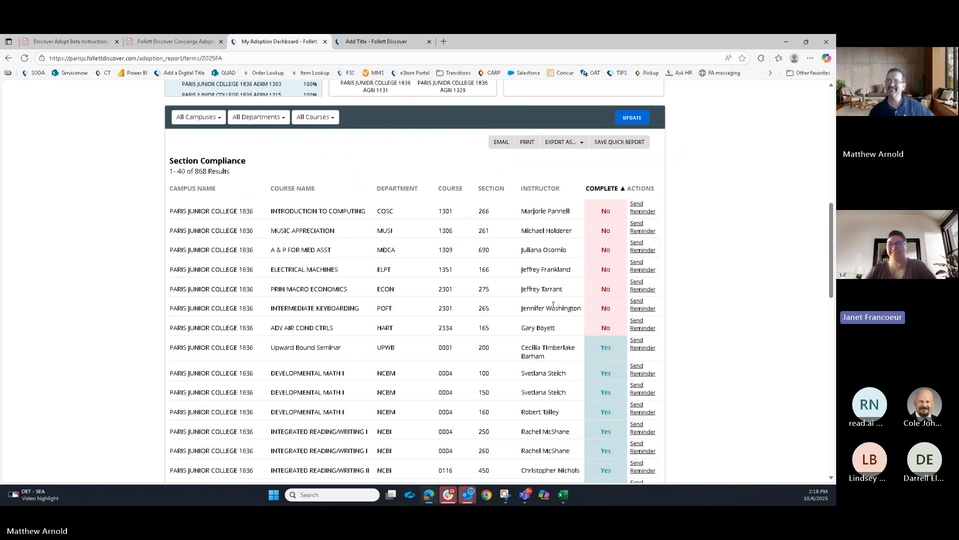
pyautogui.scroll(-1, 560, 345)
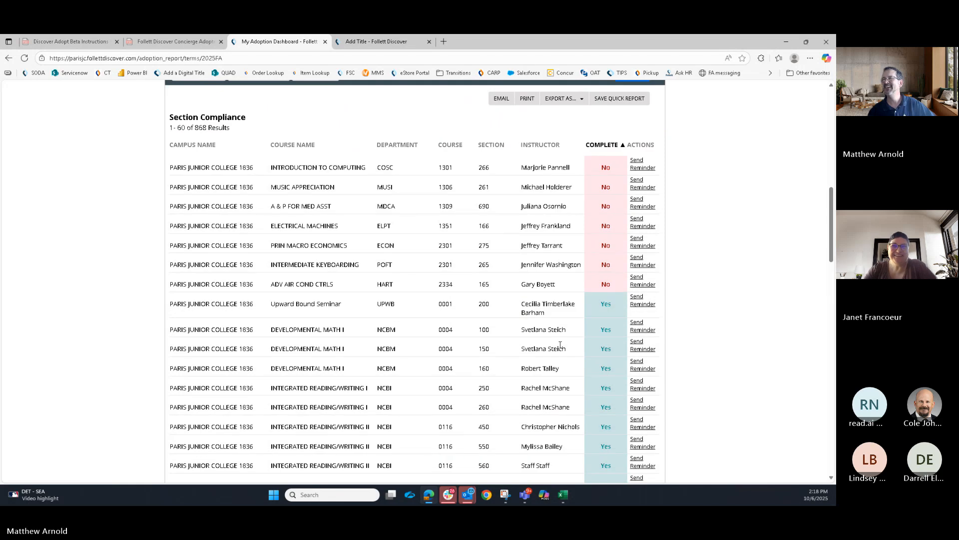
# Step: Review the dashboard's completion summary and select the Department category under Status by Category
pyautogui.scroll(10, 560, 345)
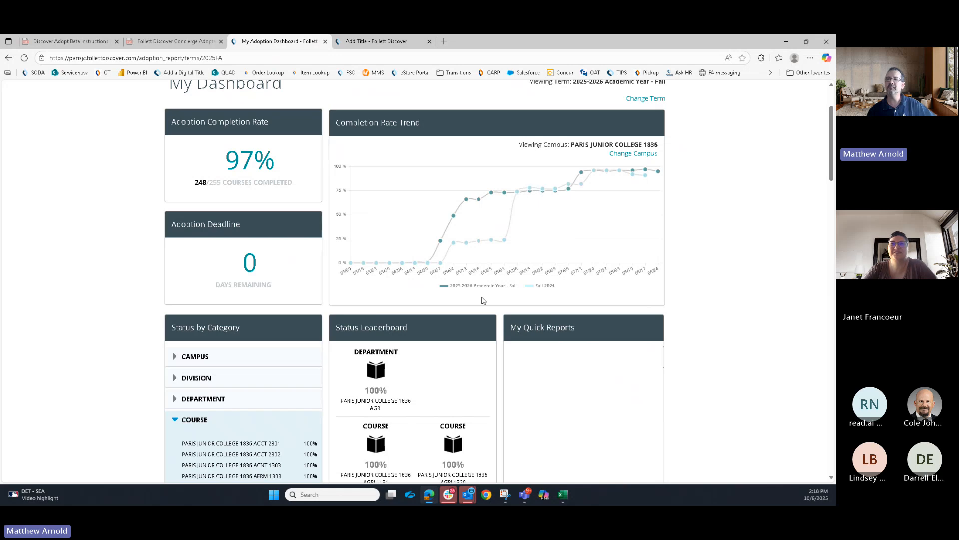
pyautogui.scroll(-1, 435, 343)
pyautogui.click(196, 355)
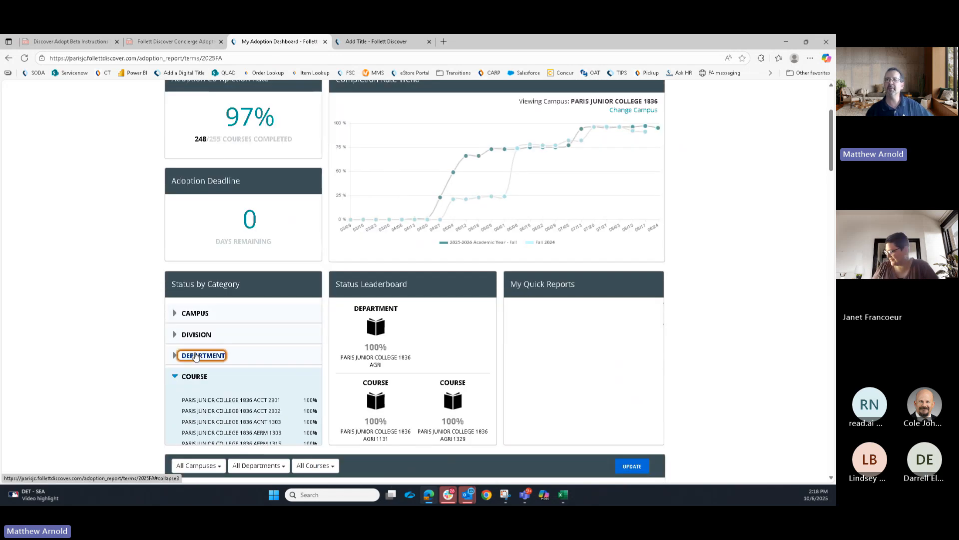
pyautogui.scroll(3, 280, 349)
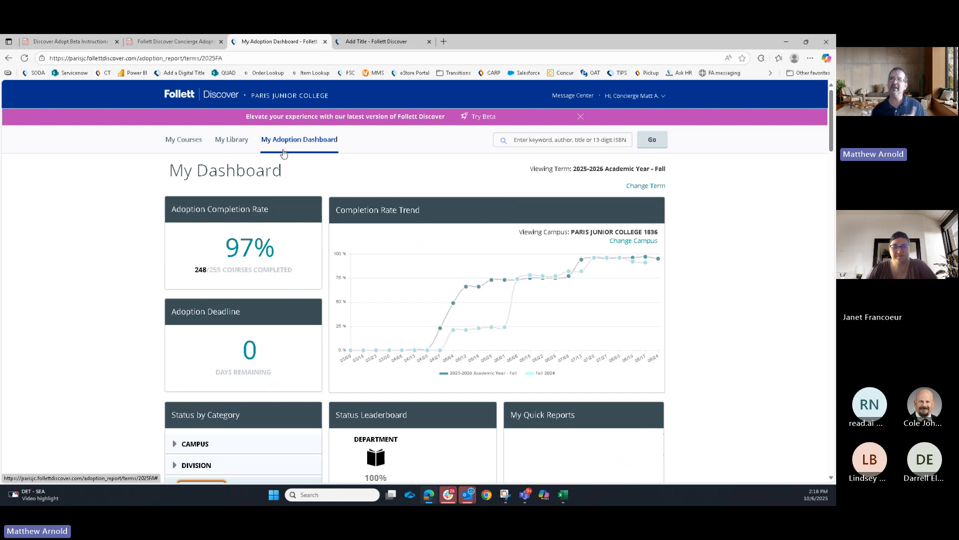
# Step: View the account options, look through My Library for ACCT and open the CNOWv2 College Accounting title for adoption
pyautogui.click(654, 96)
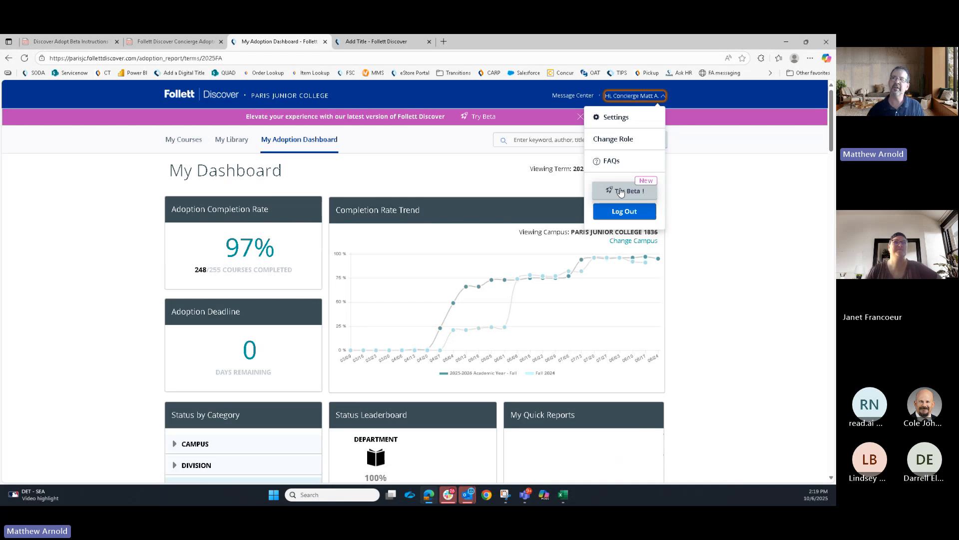
pyautogui.click(239, 145)
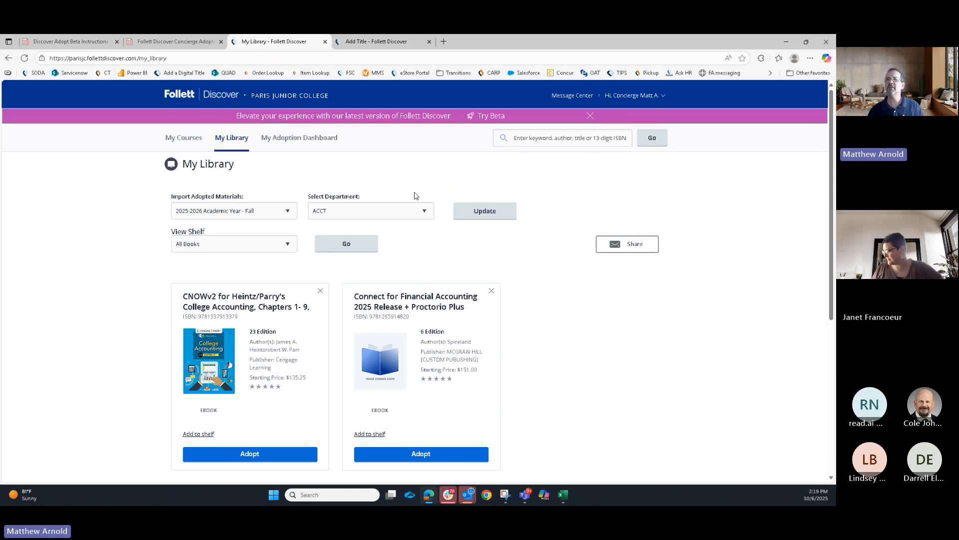
pyautogui.scroll(-3, 413, 194)
pyautogui.scroll(-2, 415, 195)
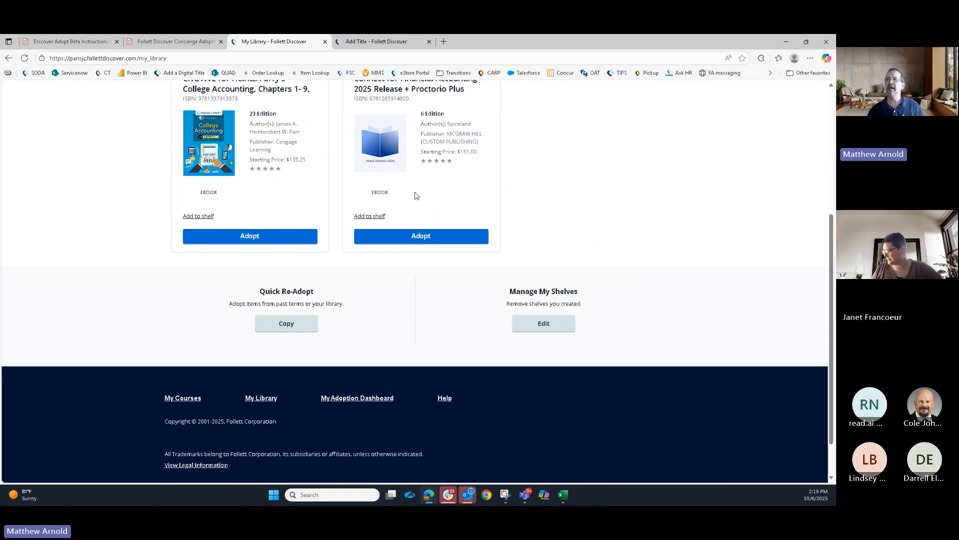
pyautogui.scroll(3, 418, 203)
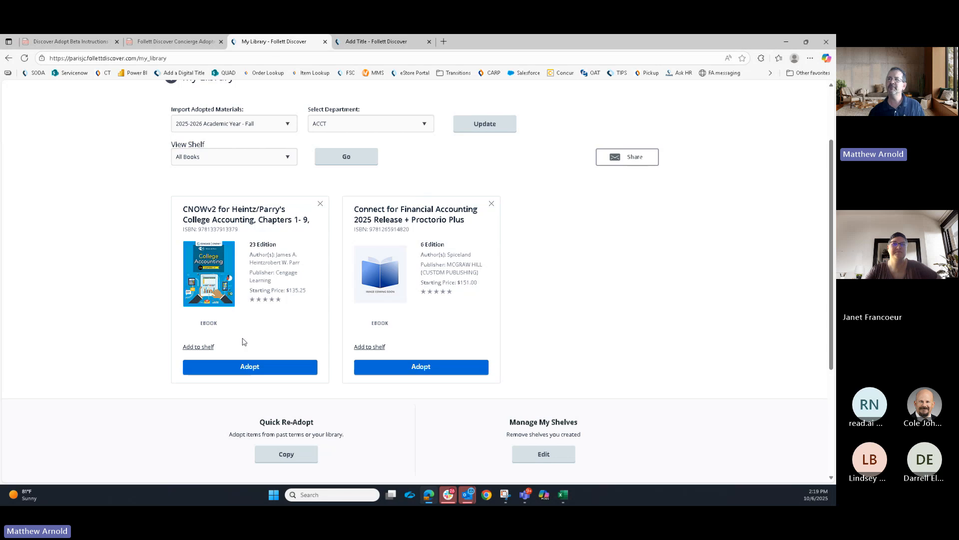
pyautogui.click(255, 367)
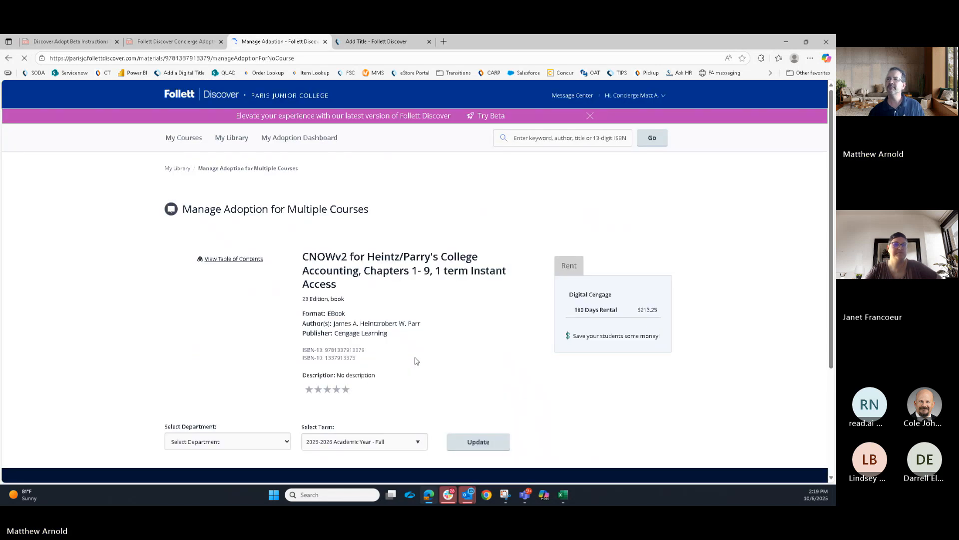
# Step: Show the departments available for adopting the CNOWv2 College Accounting title across multiple courses
pyautogui.scroll(-2, 416, 360)
pyautogui.scroll(-2, 416, 360)
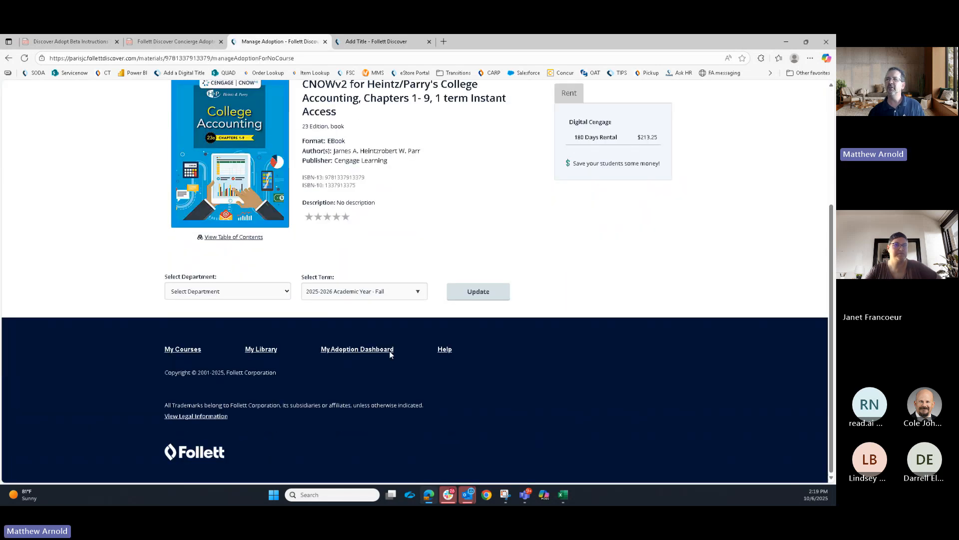
pyautogui.click(275, 293)
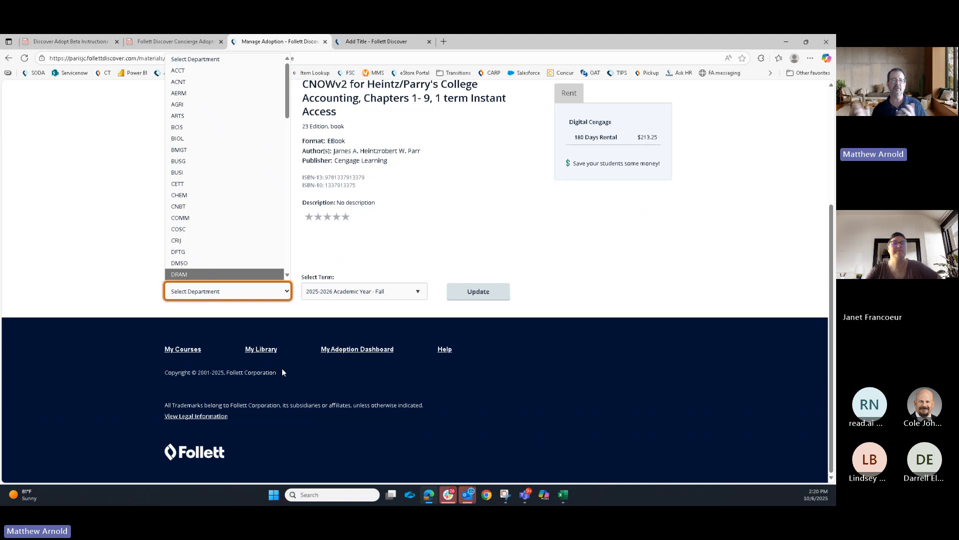
# Step: Highlight the title's EBook format in its material information, then clear the highlight
pyautogui.scroll(3, 485, 242)
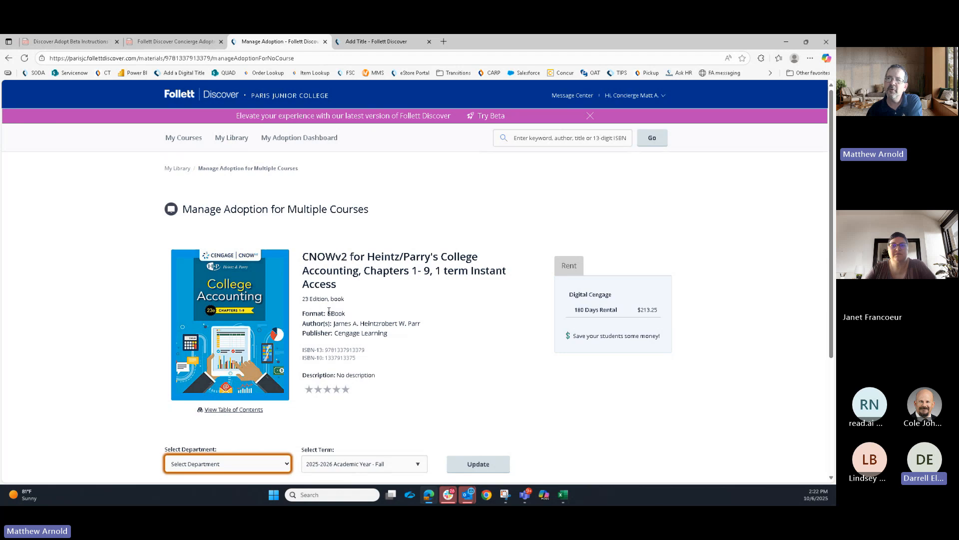
pyautogui.moveTo(327, 313); pyautogui.dragTo(348, 314)
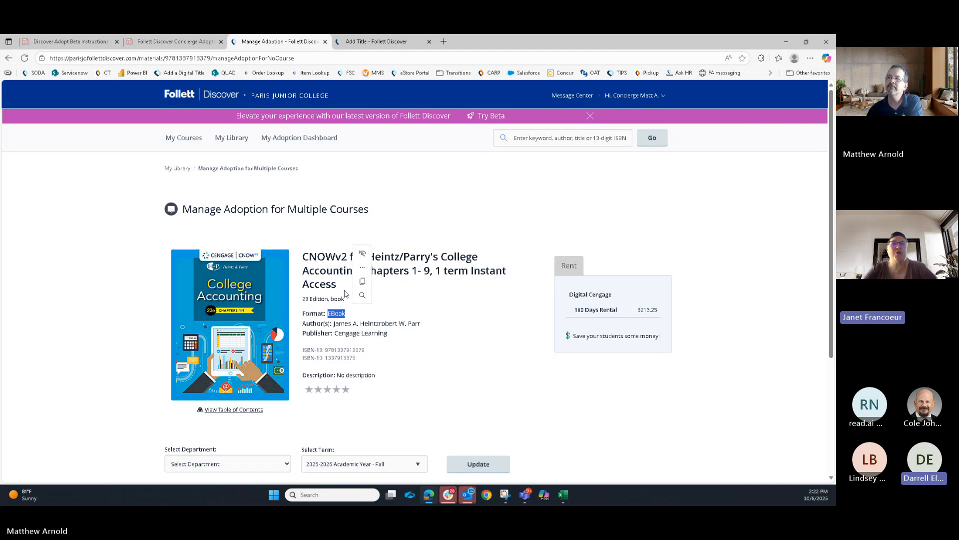
pyautogui.click(332, 268)
pyautogui.scroll(-1, 332, 269)
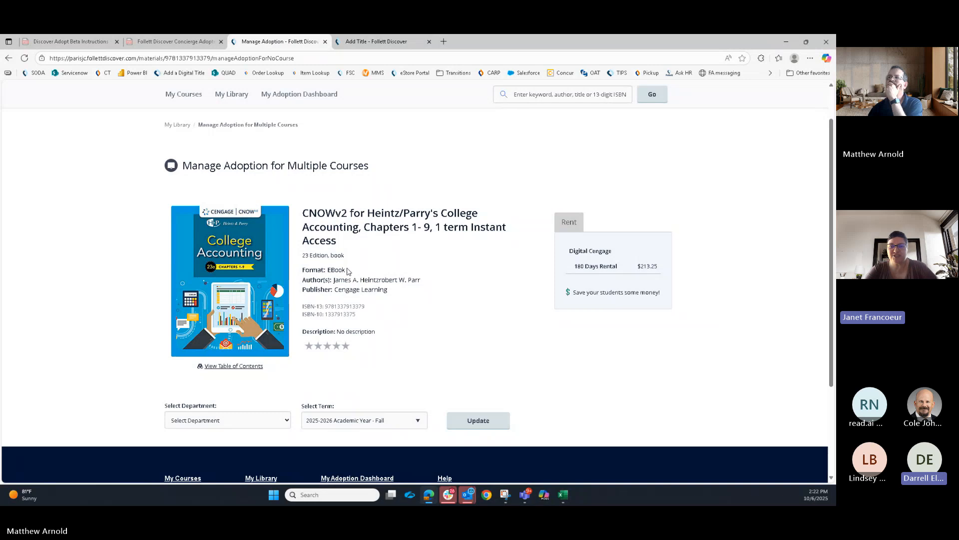
pyautogui.doubleClick(349, 306)
pyautogui.rightClick(348, 307)
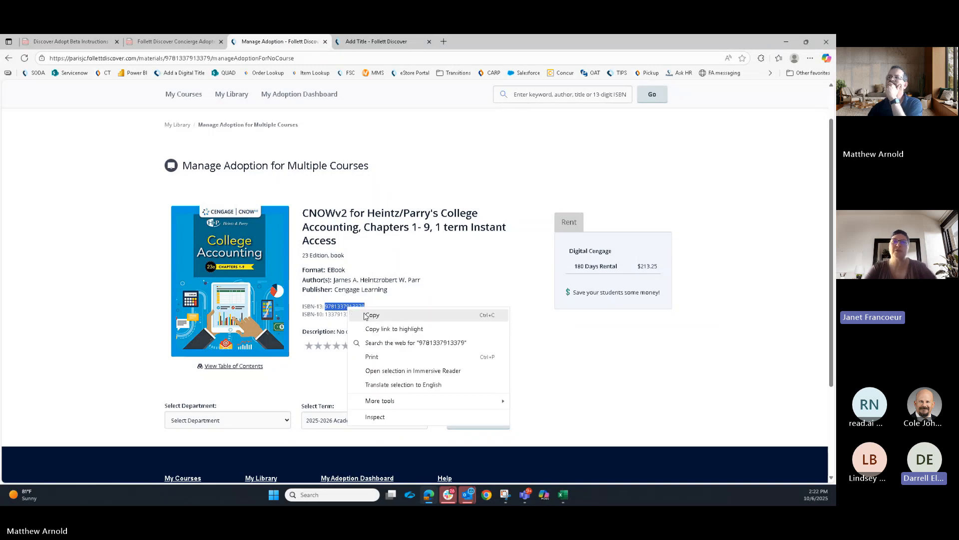
pyautogui.click(369, 314)
pyautogui.click(530, 98)
pyautogui.rightClick(530, 98)
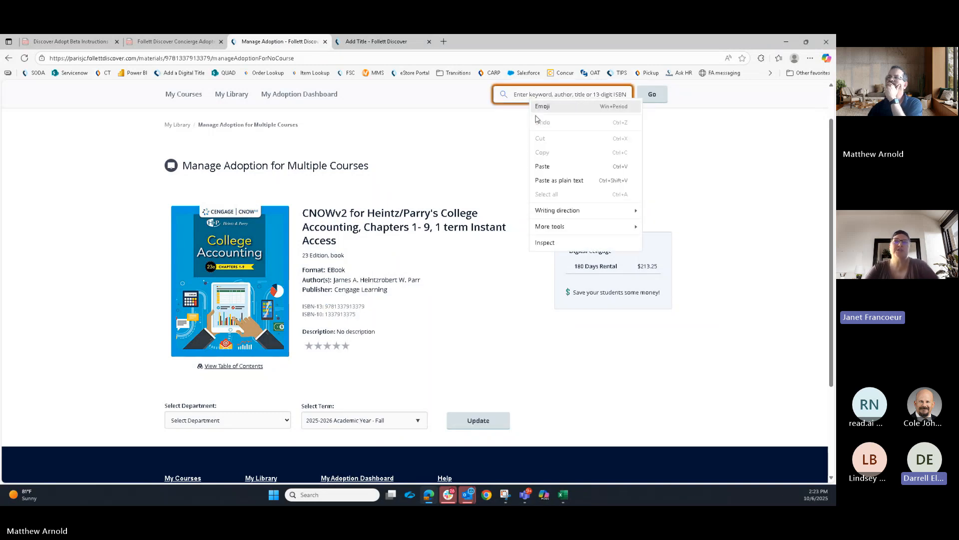
pyautogui.click(554, 161)
pyautogui.click(646, 95)
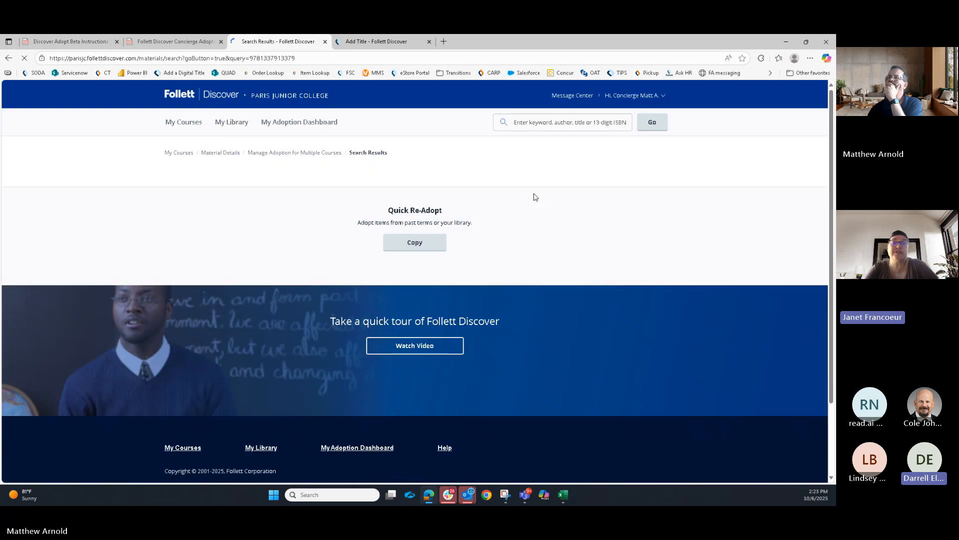
# Step: Open the material details of the CNOWv2 College Accounting search result and review its request links and adoption options
pyautogui.scroll(-3, 445, 218)
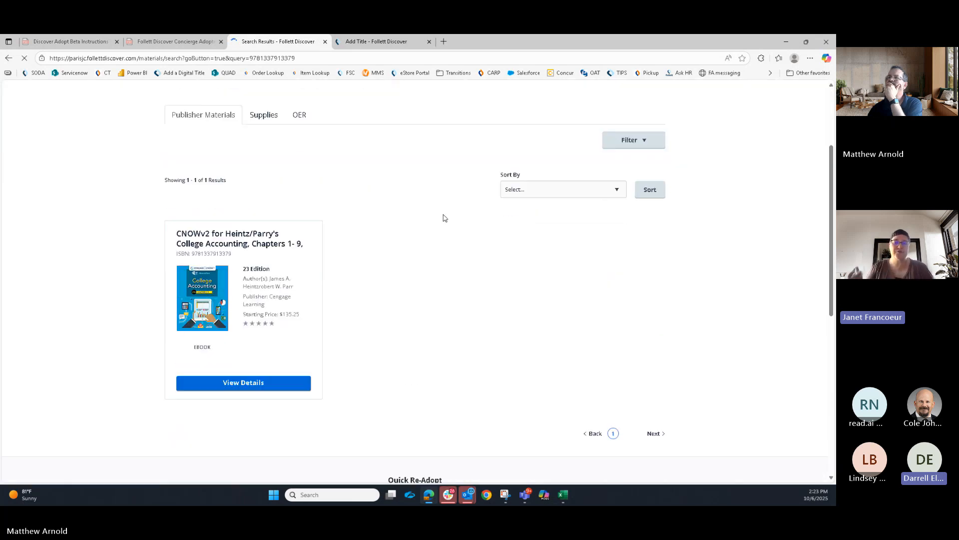
pyautogui.scroll(-1, 445, 218)
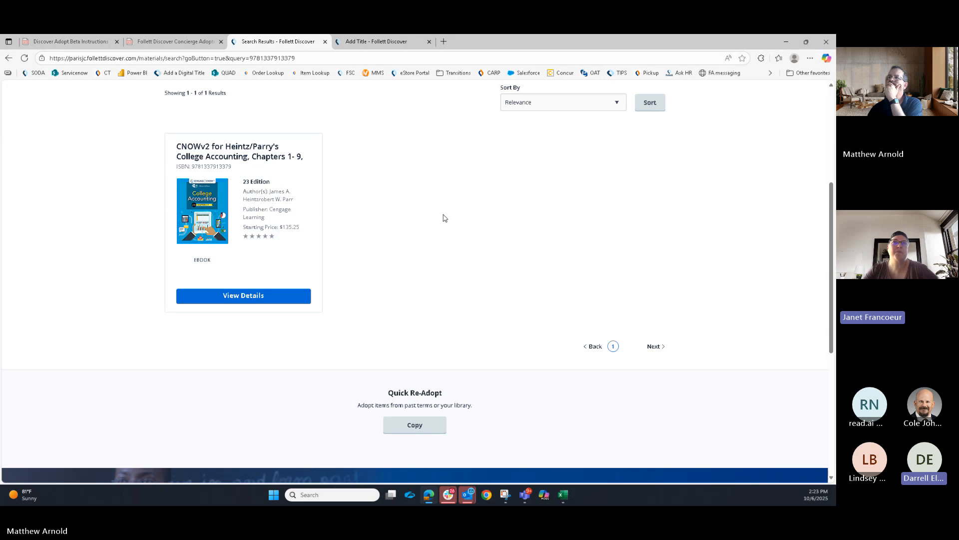
pyautogui.click(274, 295)
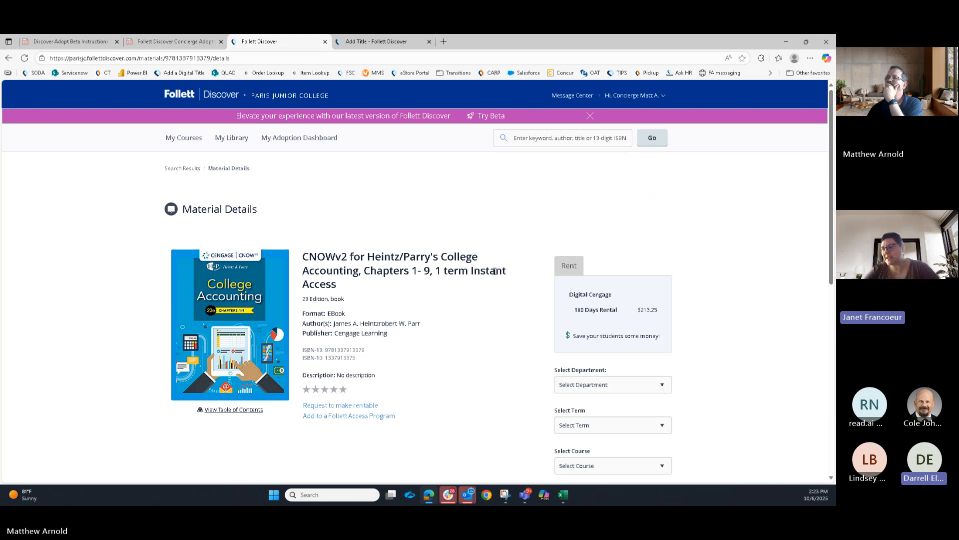
pyautogui.scroll(-2, 495, 270)
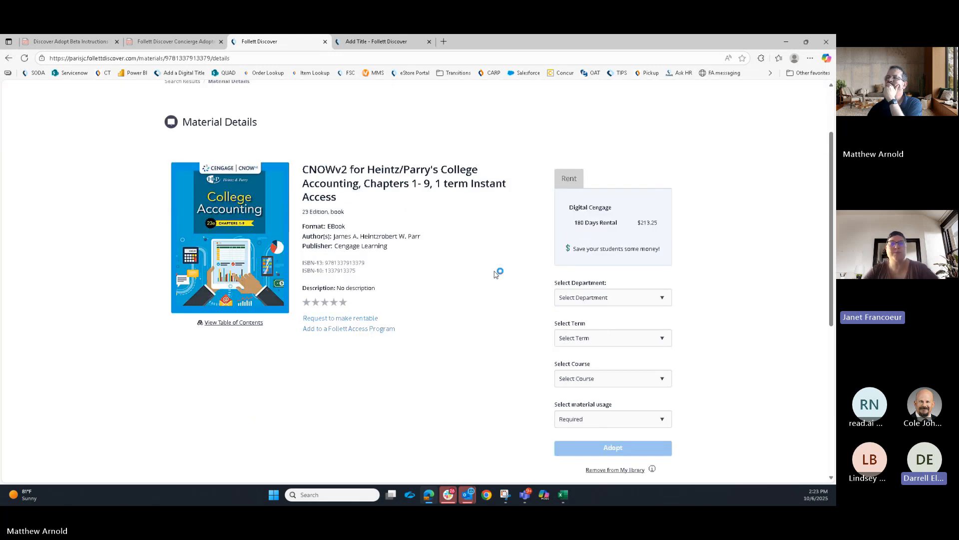
pyautogui.scroll(2, 495, 274)
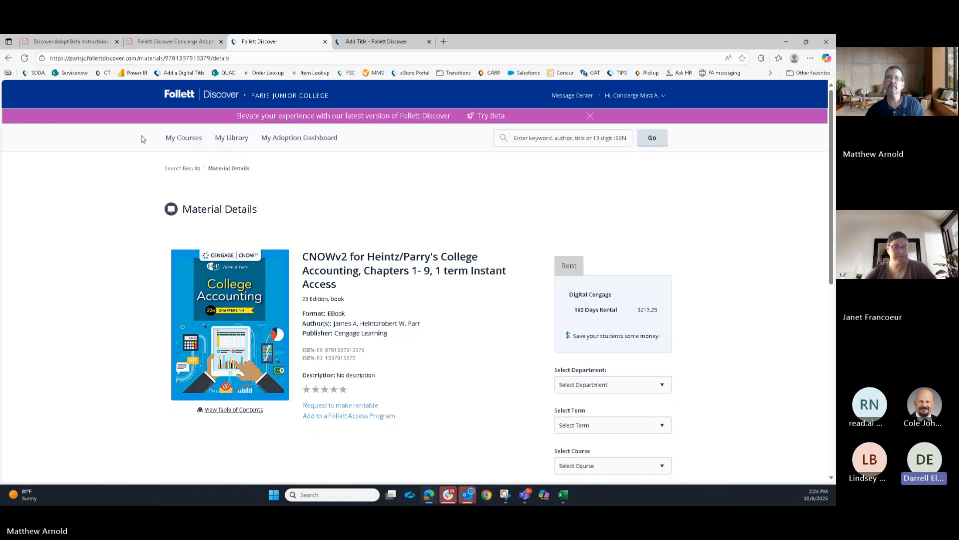
# Step: Browse the Discover Adopt Beta instructions PDF as far as its table of contents and bring up the Concierge Adopter User Guide
pyautogui.click(68, 42)
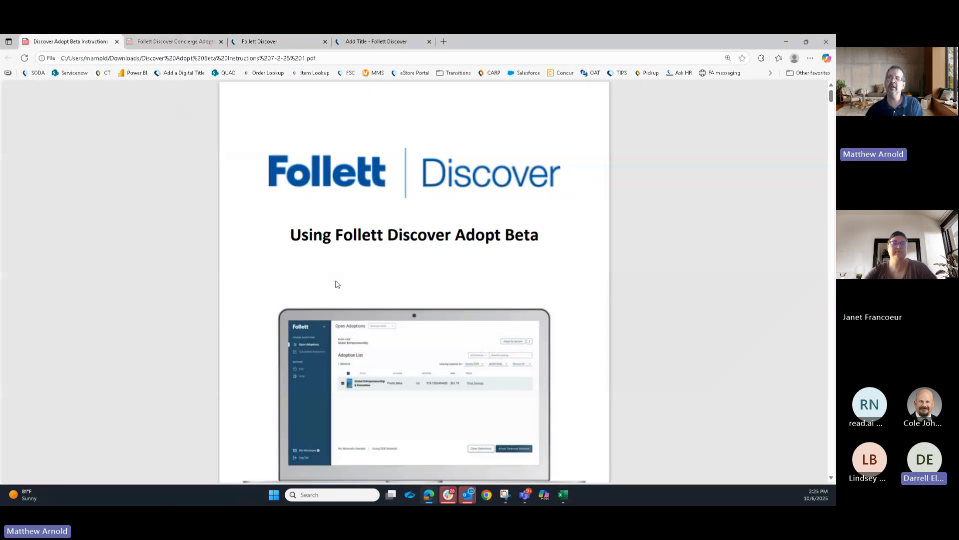
pyautogui.scroll(-3, 405, 284)
pyautogui.scroll(-7, 405, 284)
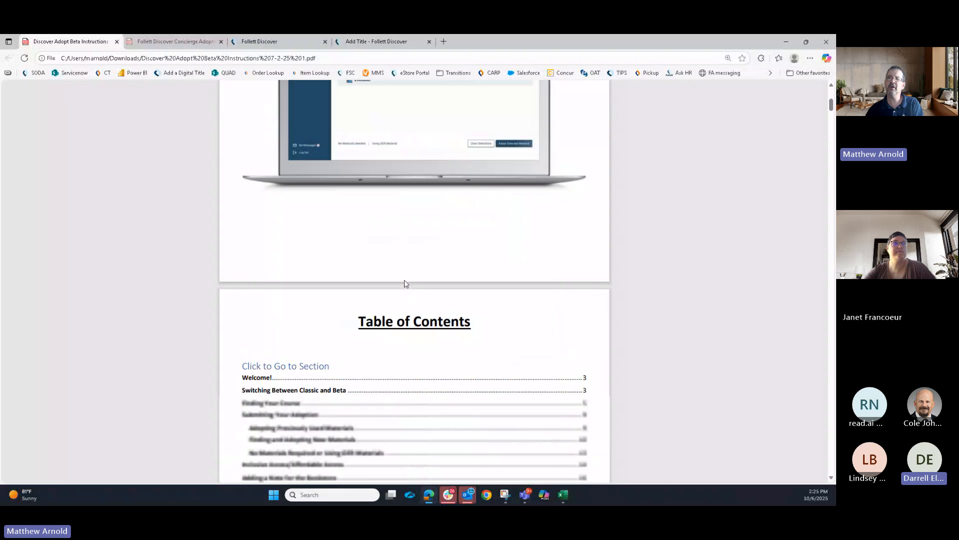
pyautogui.scroll(9, 405, 284)
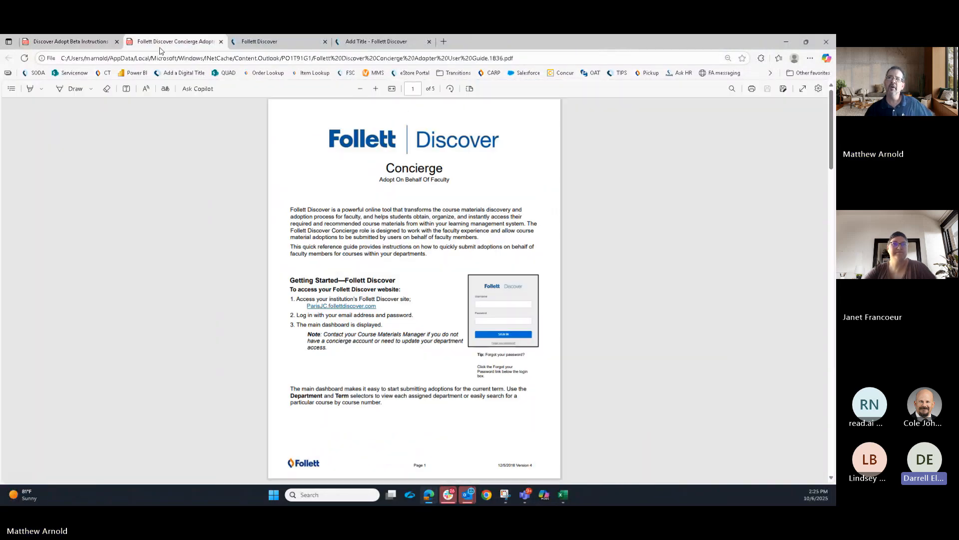
pyautogui.click(175, 41)
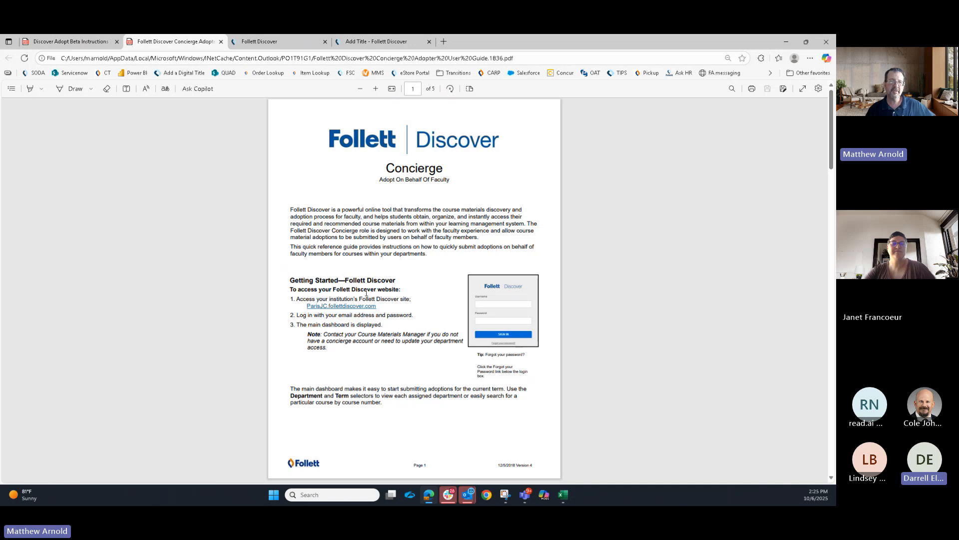